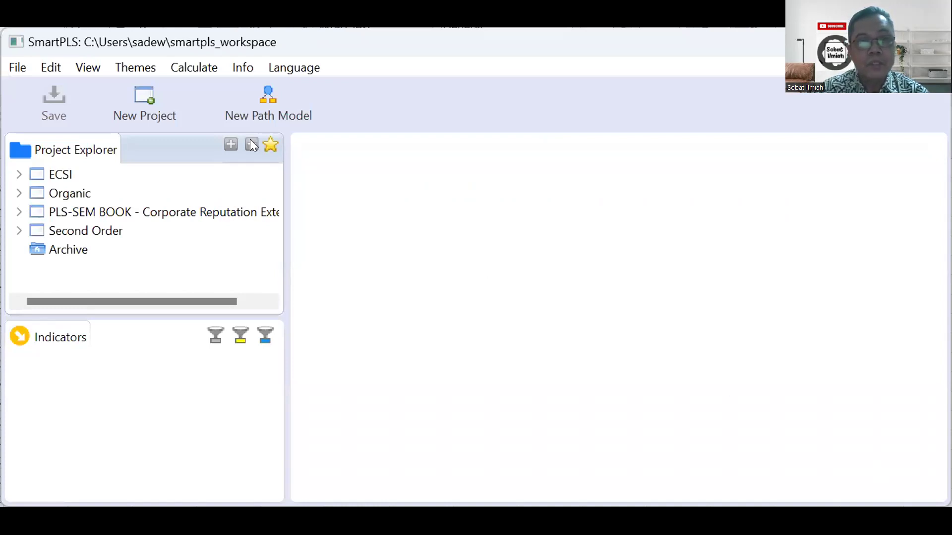
Create a new project named "Second Order1"
click(146, 93)
text(Secon)
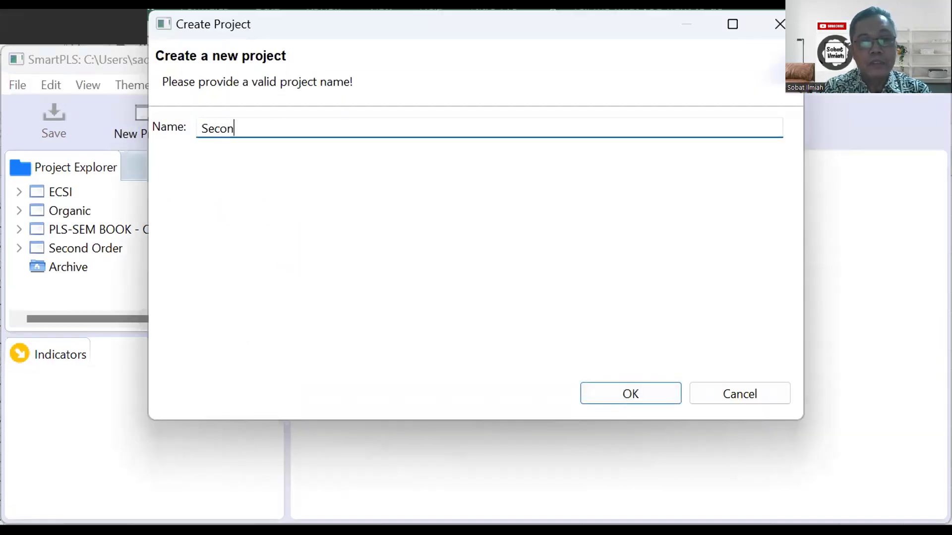
text(d Or)
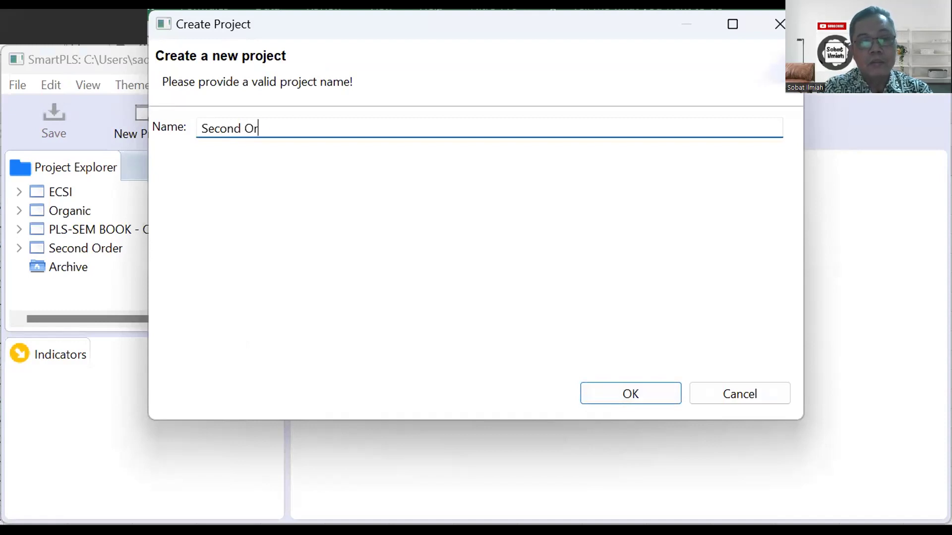
text(der1)
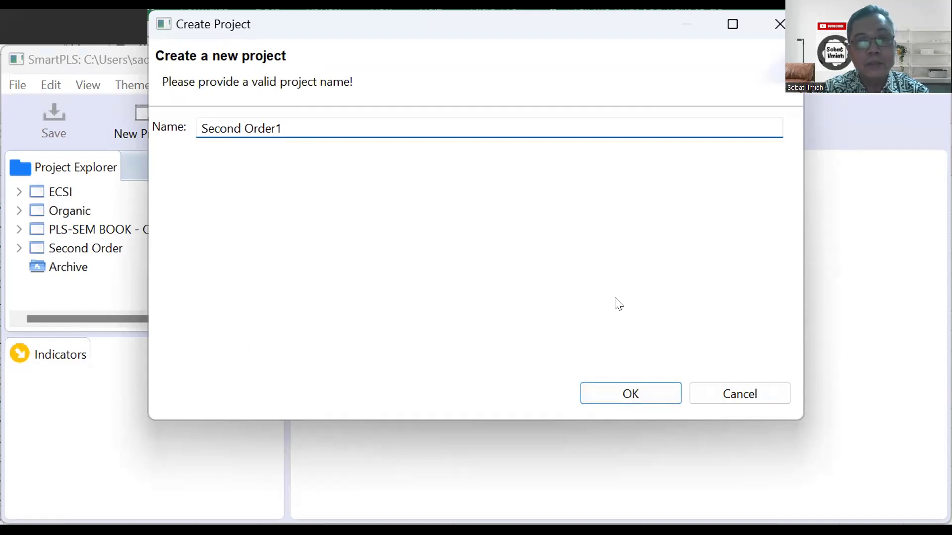
click(645, 393)
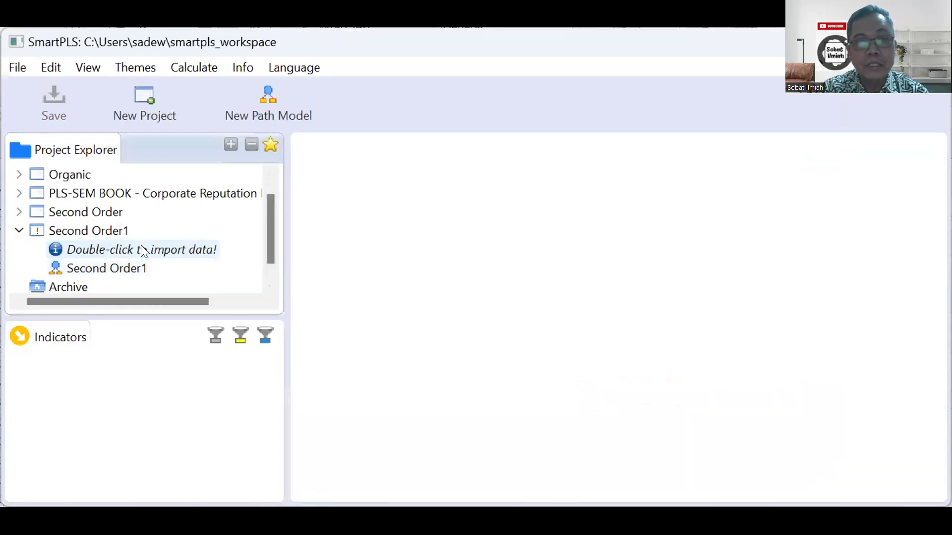
Import the data file "Secon Order PLS_Res3" into the Second Order1 project, keeping its suggested name
double_click(142, 248)
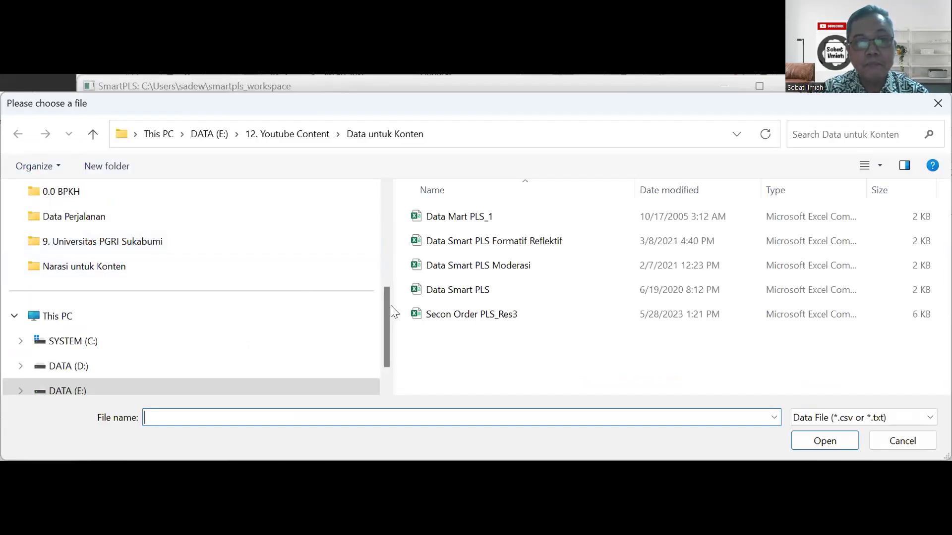
click(436, 319)
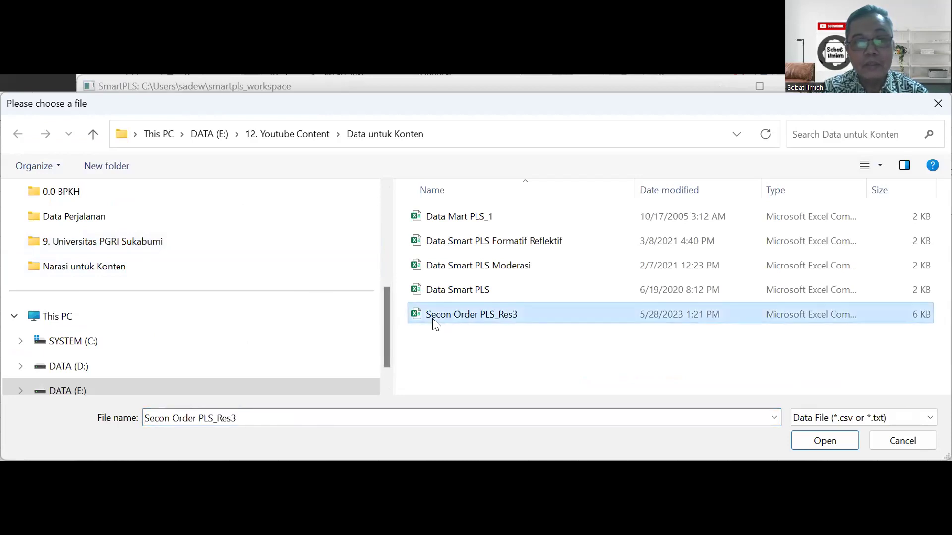
click(814, 442)
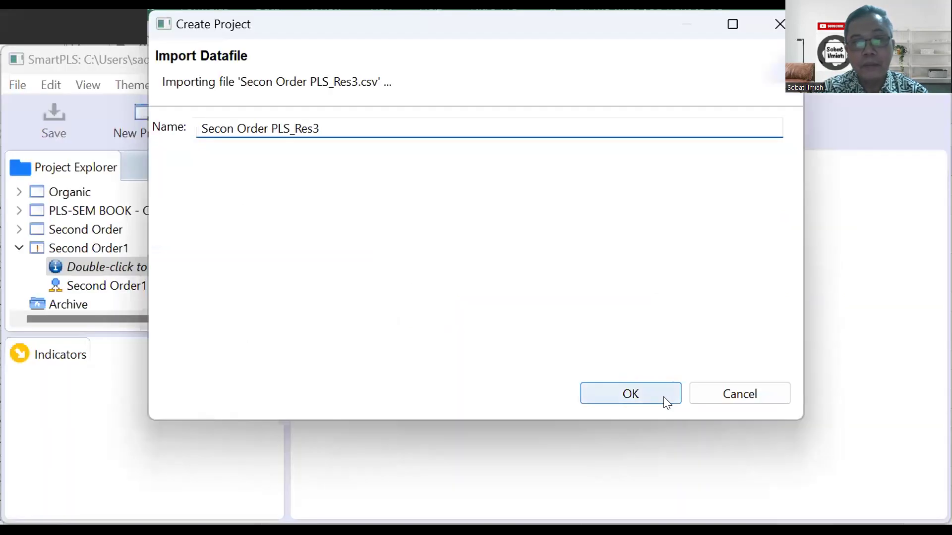
click(664, 398)
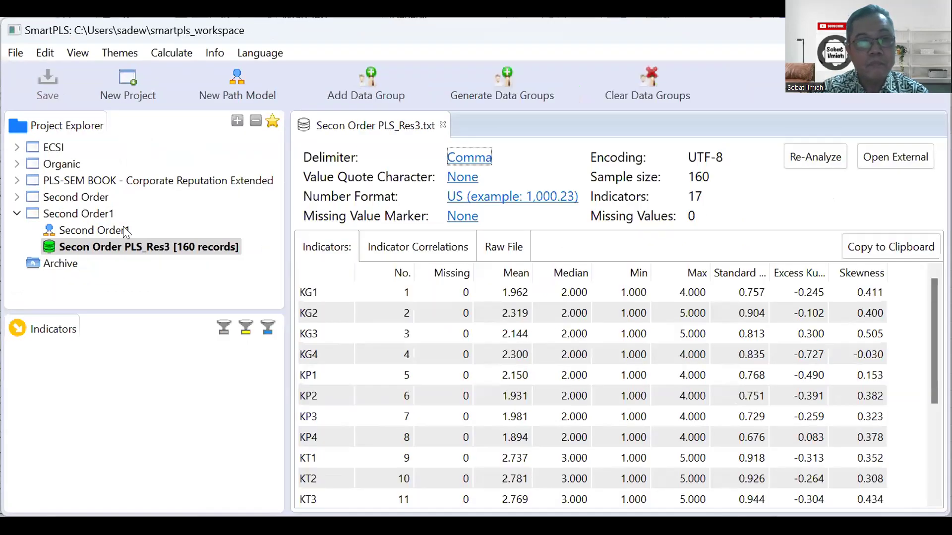
Open the Second Order1 path model and place a latent variable with indicators KG1 to KG4 in the canvas's upper left
double_click(141, 248)
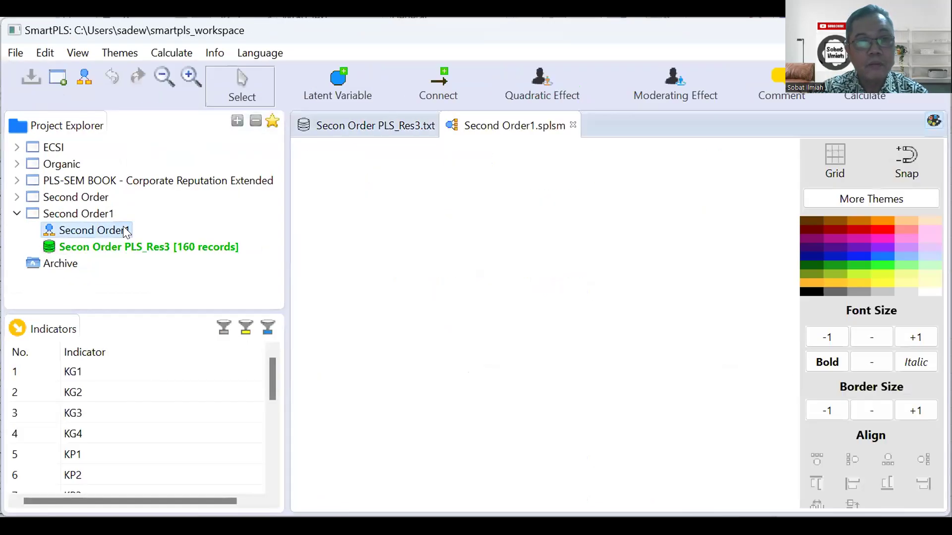
click(272, 371)
click(164, 365)
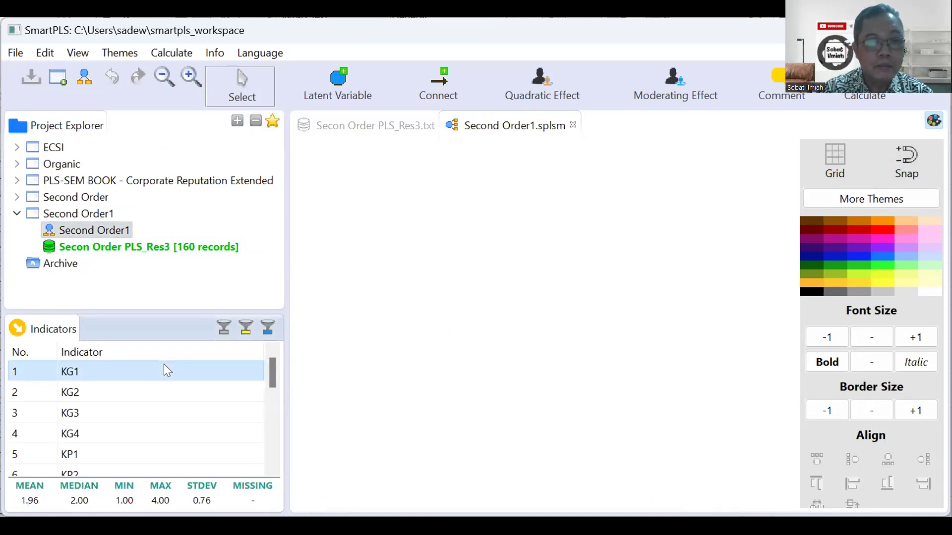
key(shift+Down)
key(shift+Down)
key(shift+Down)
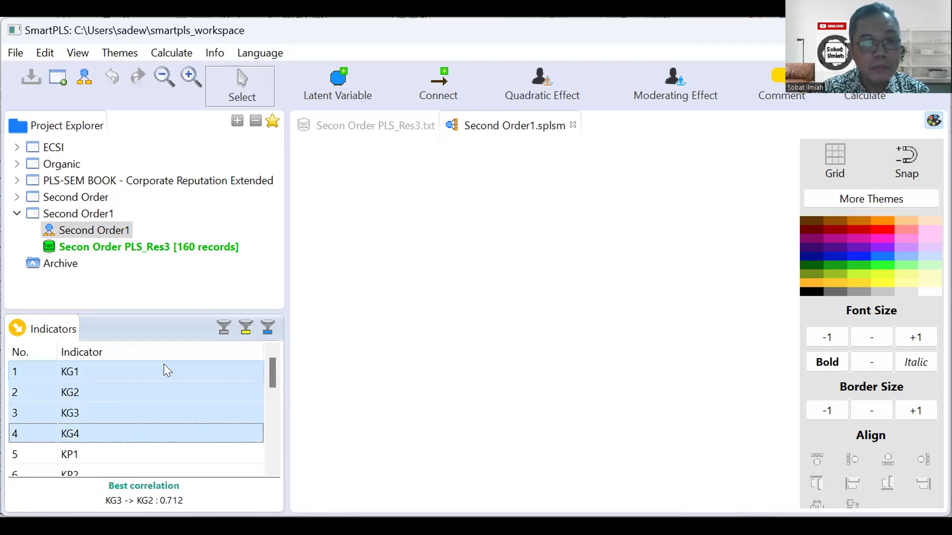
drag(148, 391, 395, 187)
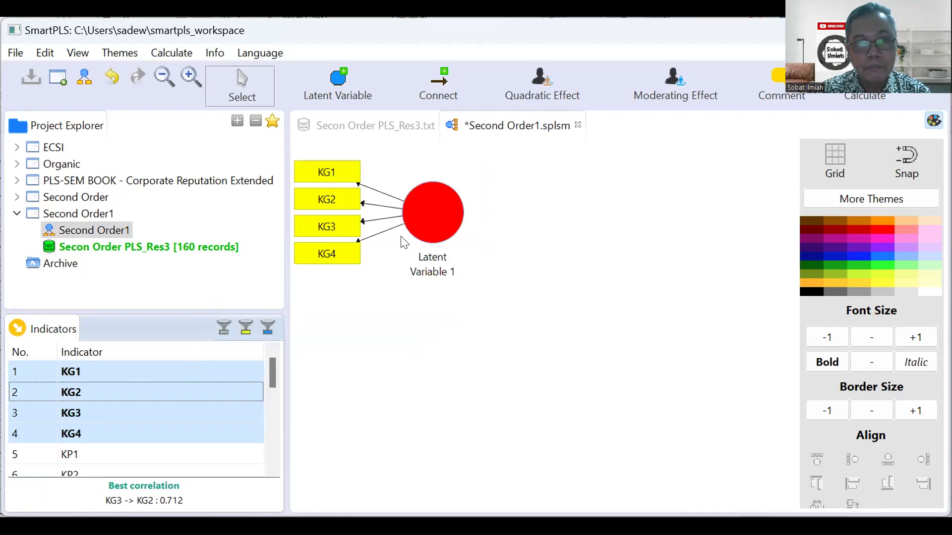
Add a latent variable with indicators KP1 to KP4 below the KG construct
scroll(276, 372, down, 1)
drag(276, 370, 274, 383)
click(151, 389)
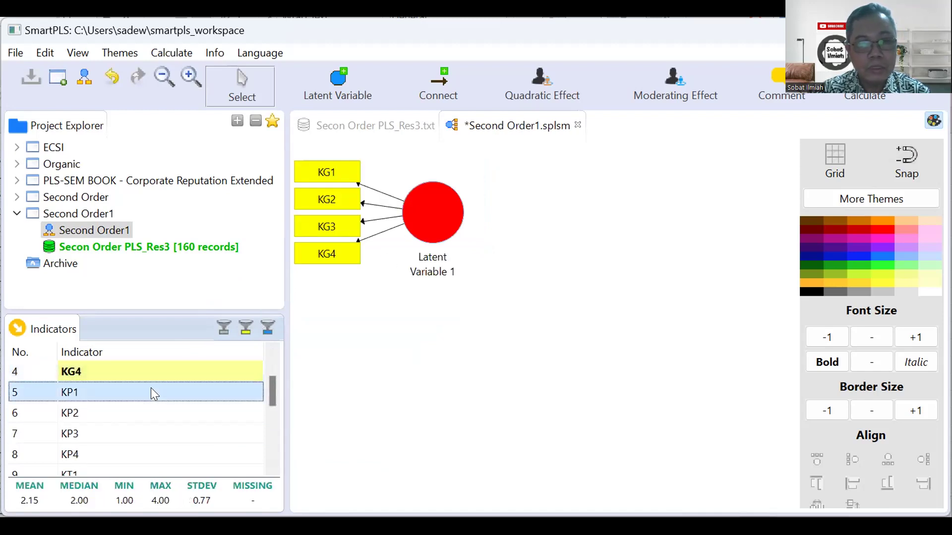
key(shift+Down)
key(shift+Down)
key(shift+Down)
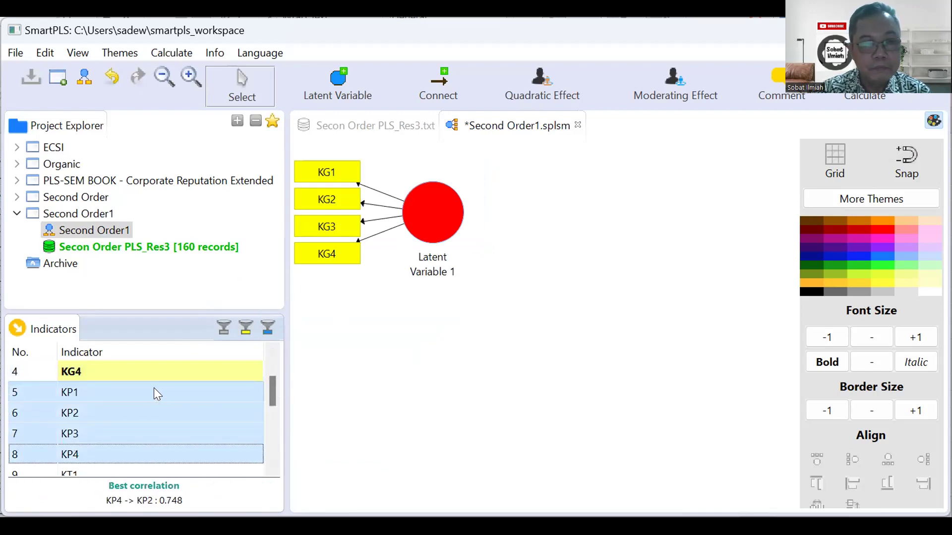
drag(155, 407, 381, 321)
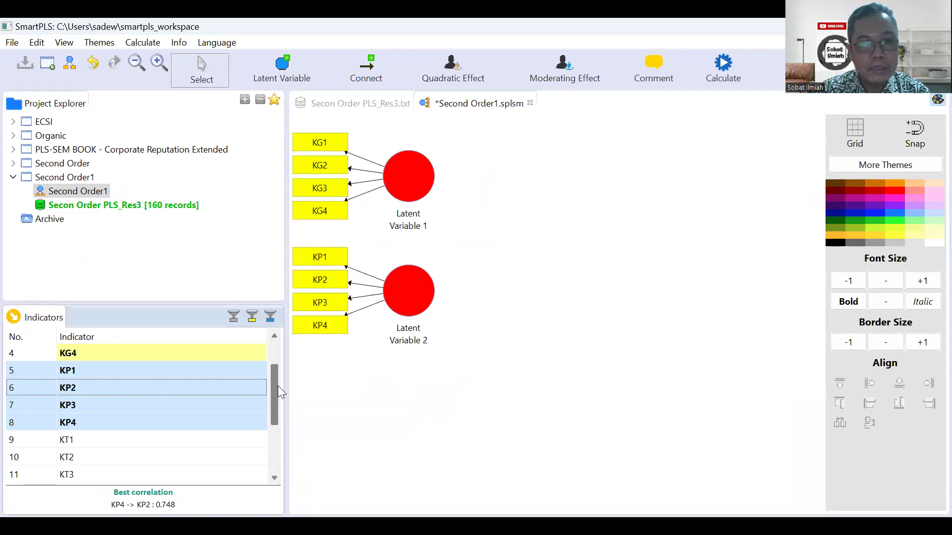
Add a latent variable with indicators KT1 to KT4 below the KP construct
drag(273, 396, 272, 421)
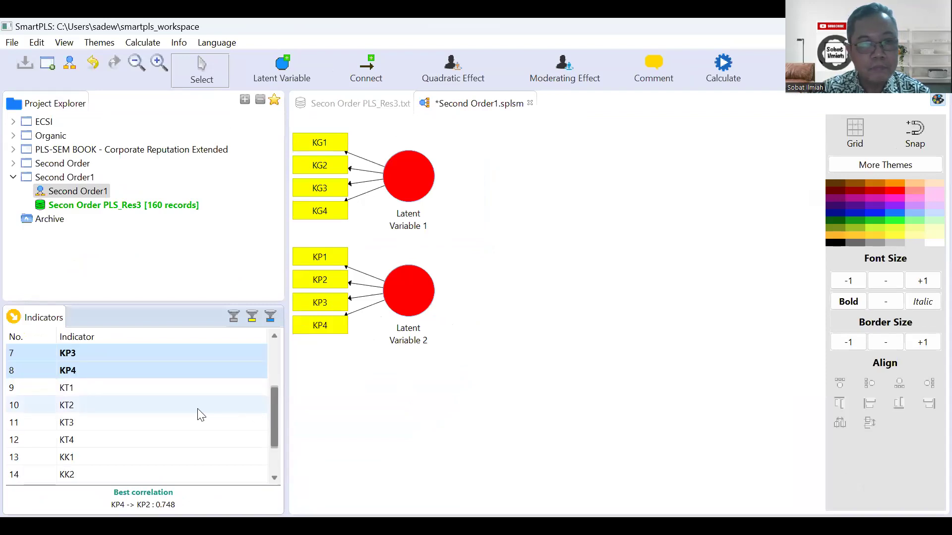
click(182, 392)
key(shift+Down)
key(shift+Down)
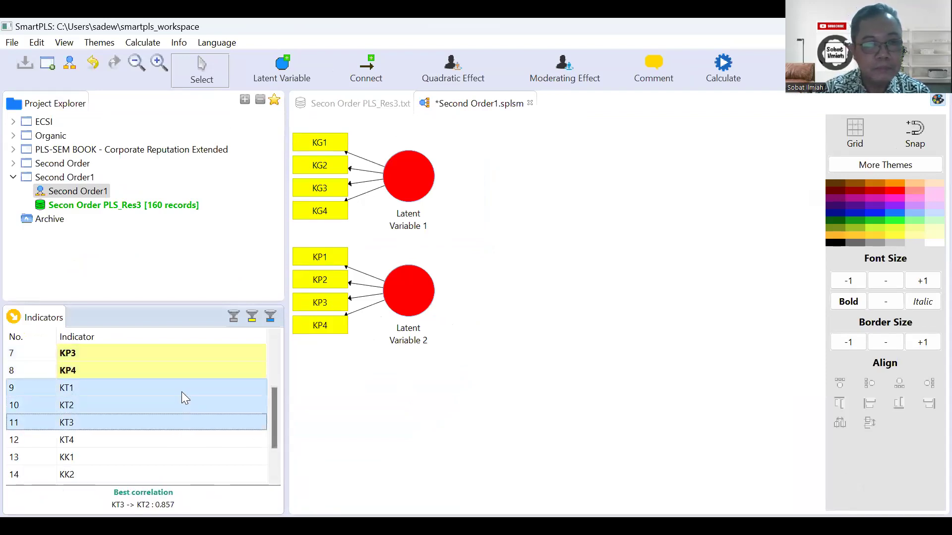
key(shift+Down)
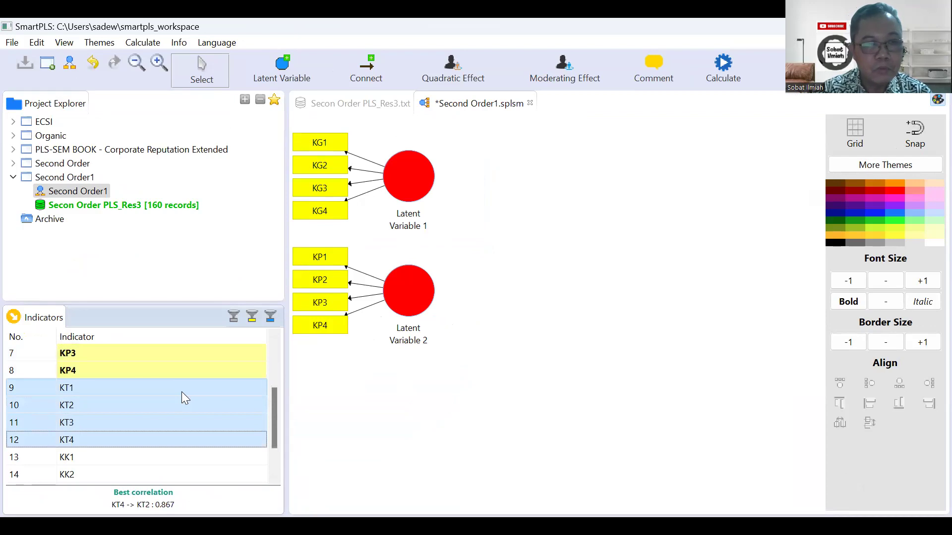
drag(174, 401, 367, 399)
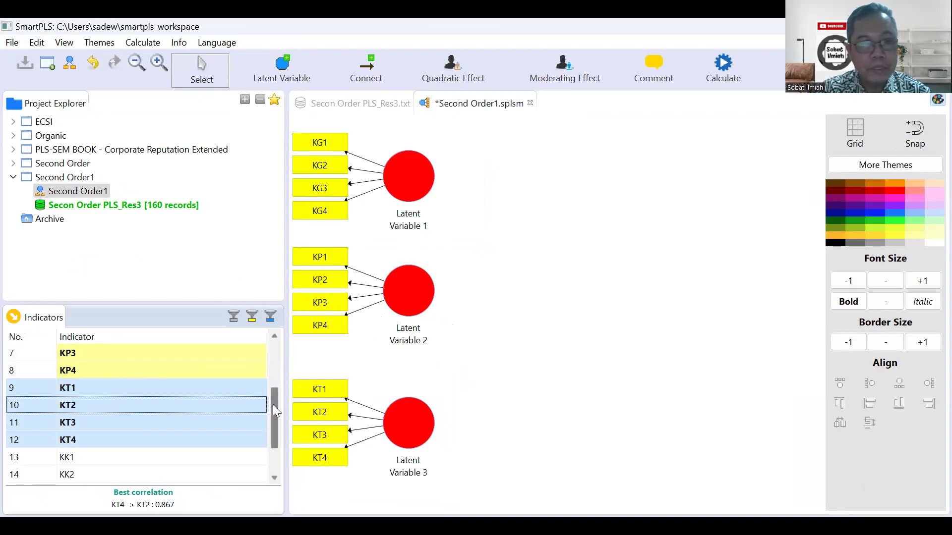
Add a second-order latent variable with all twelve indicators KG1 to KT4, to the right of the three first-order constructs
drag(272, 404, 270, 427)
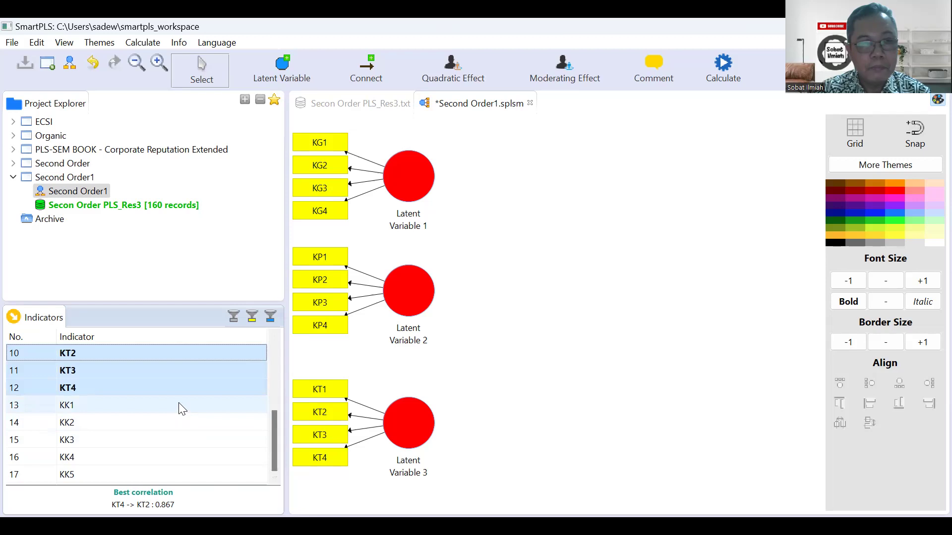
drag(274, 437, 271, 354)
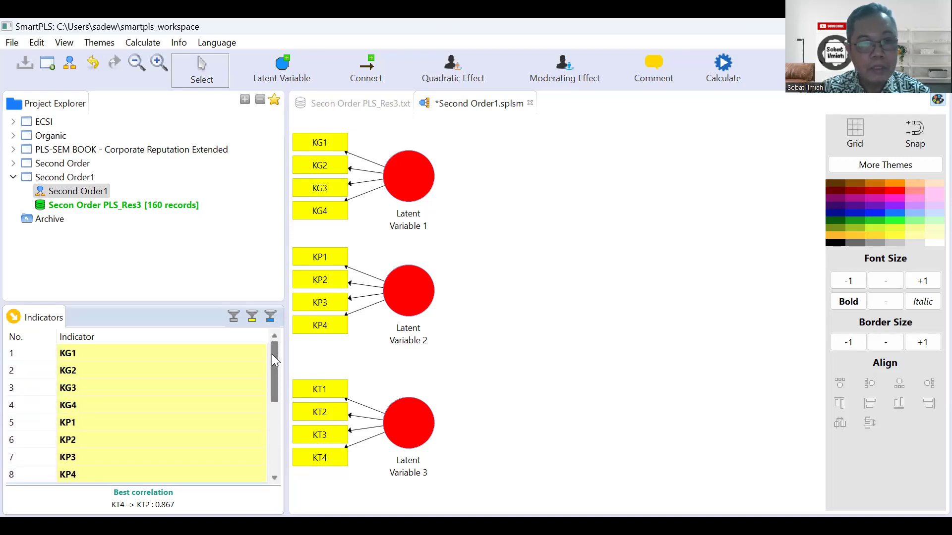
click(198, 354)
key(shift+Down)
key(shift+Down)
key(shift+Down)
key(shift+Down)
key(shift+Down)
key(shift+Down)
key(shift+Down)
key(shift+Down)
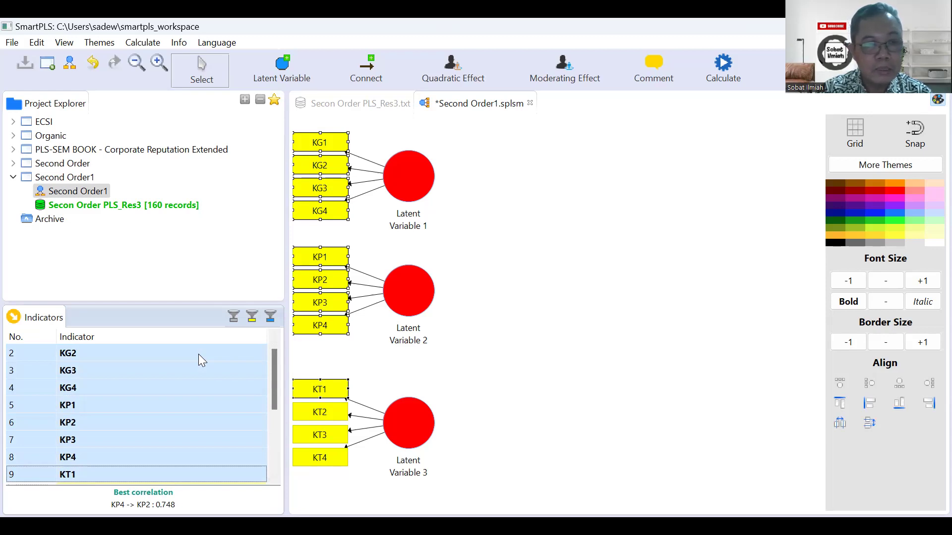
key(shift+Down)
key(shift+Down)
key(shift+Down)
key(shift+Down)
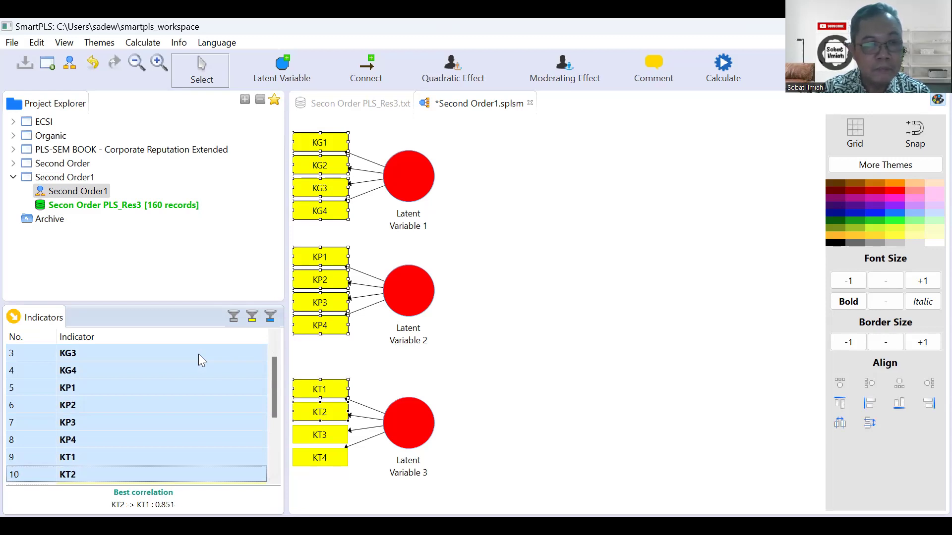
key(shift+Up)
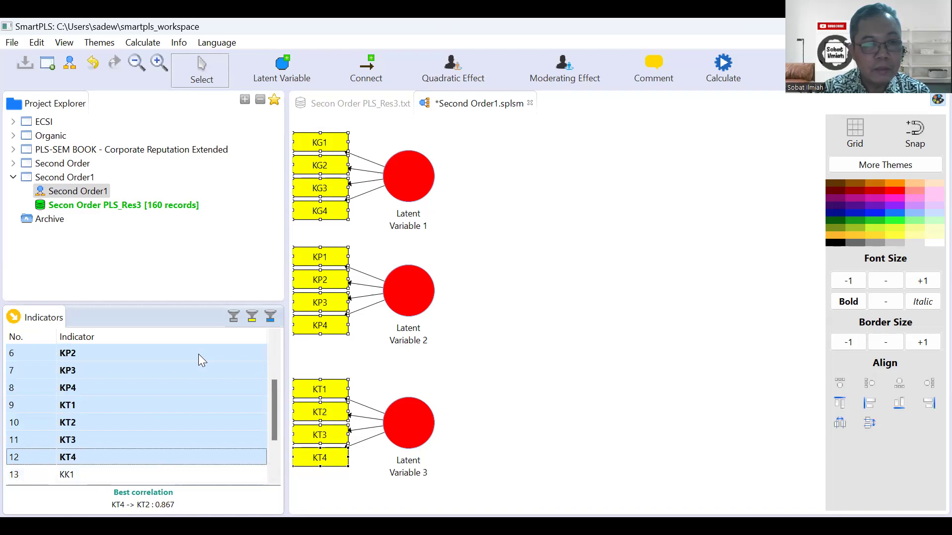
drag(212, 386, 561, 292)
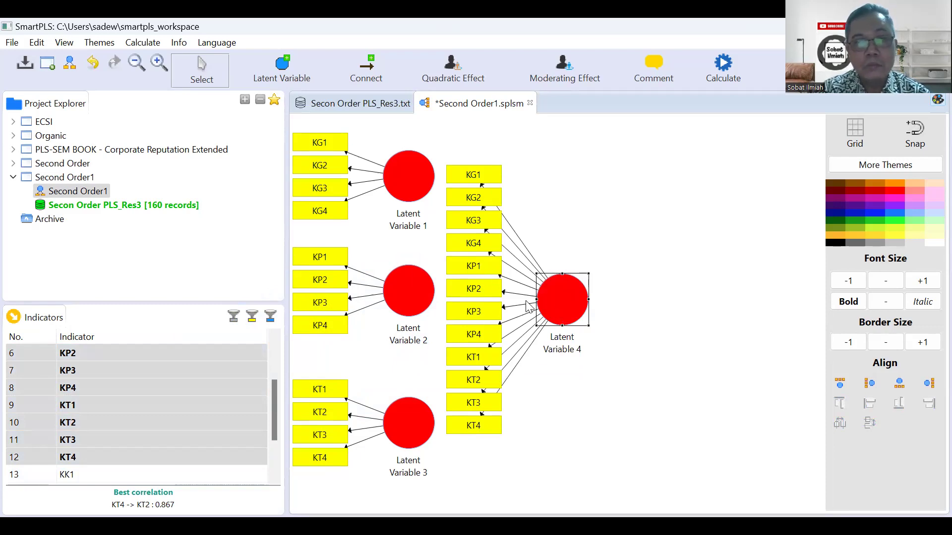
Hide the indicators of the second-order latent variable
mouse_move(556, 300)
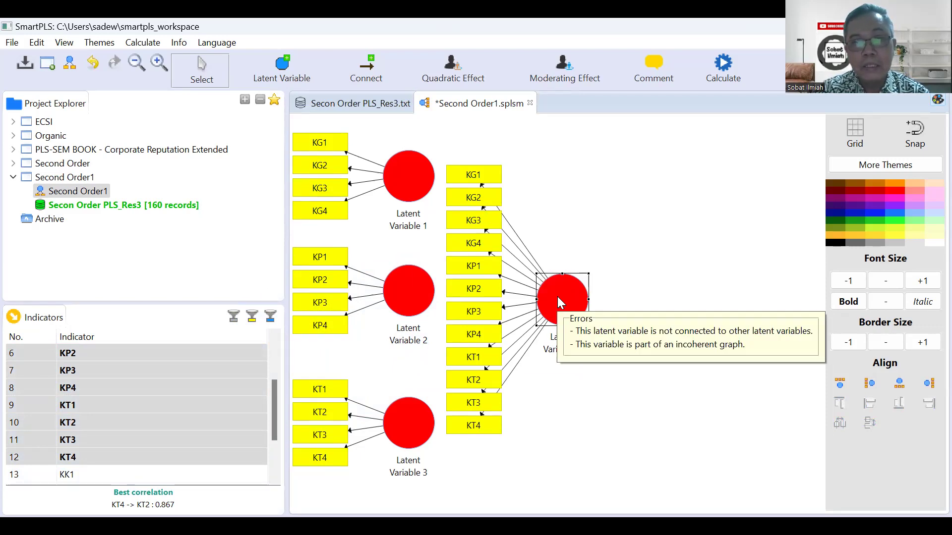
right_click(558, 297)
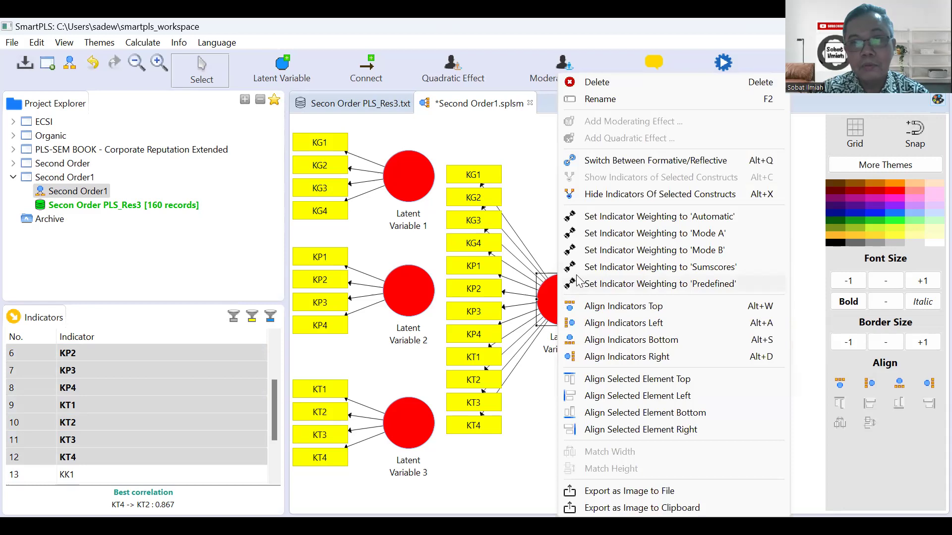
click(607, 200)
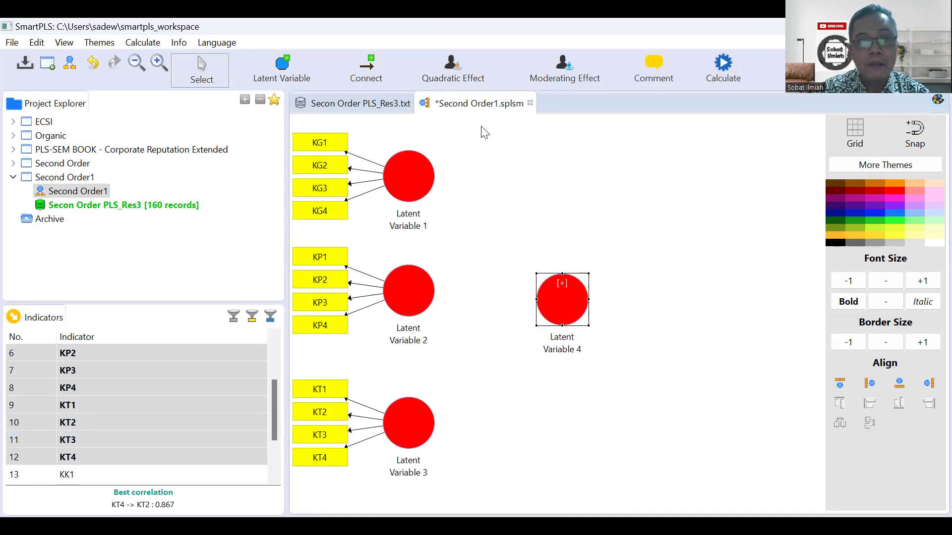
Connect the second-order latent variable to each of the KG, KP and KT constructs, with the arrows pointing to the first-order constructs
click(371, 77)
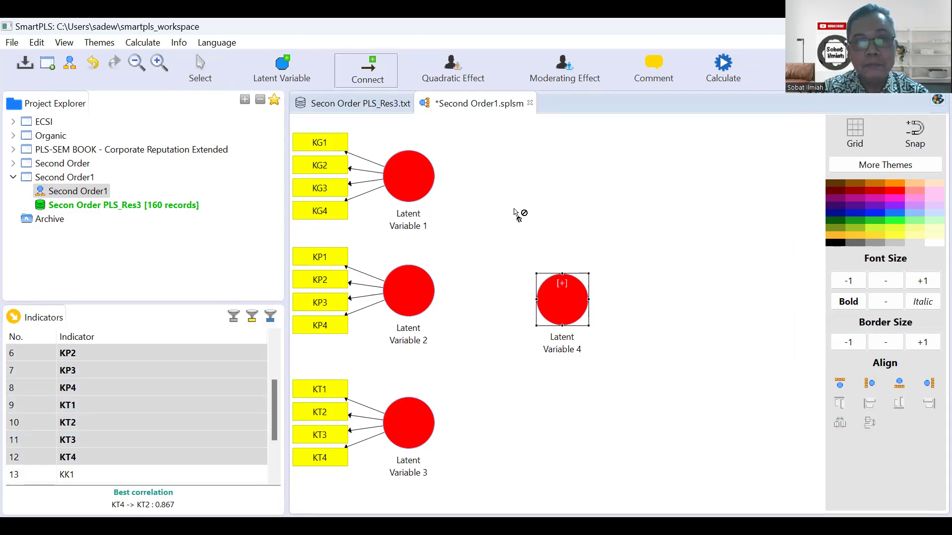
click(554, 289)
click(417, 181)
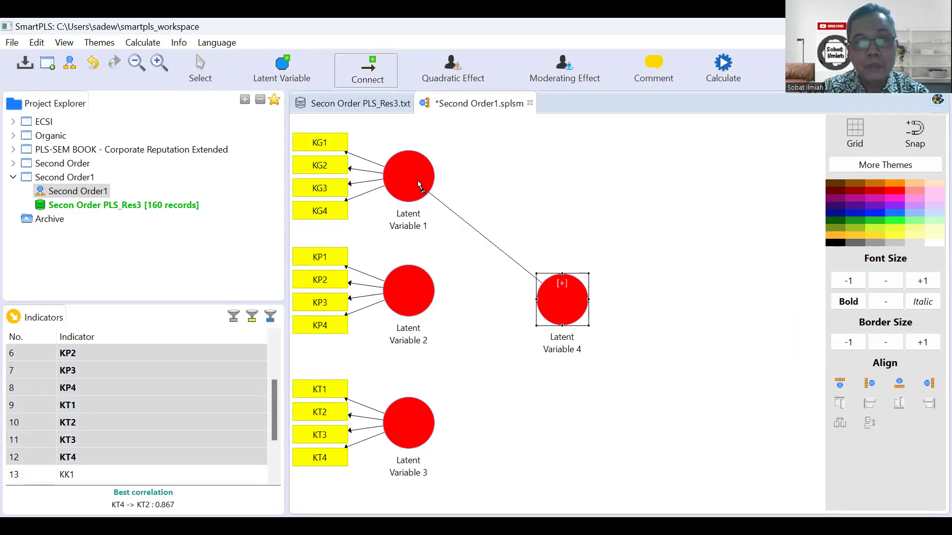
click(542, 302)
click(420, 301)
click(550, 312)
click(421, 427)
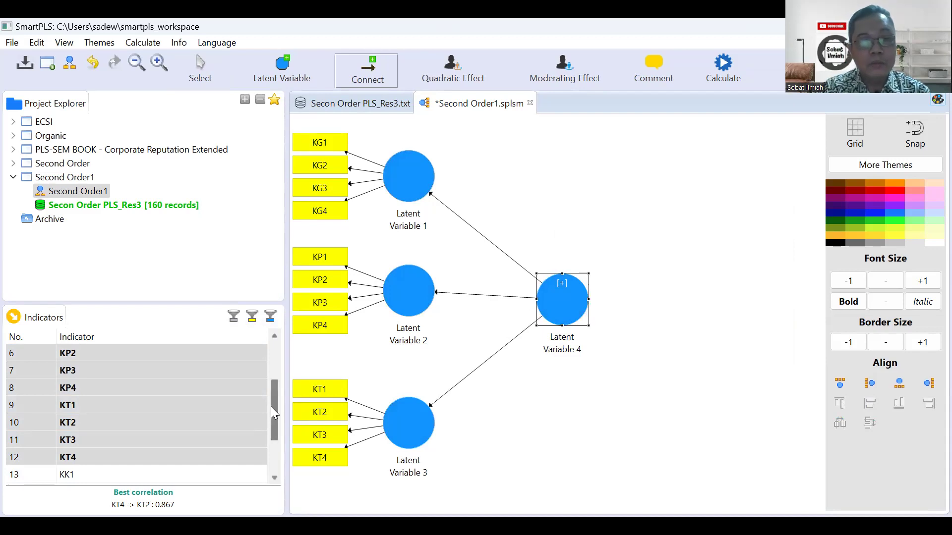
Add a latent variable with indicators KK1 to KK5 to the right of the second-order construct
drag(273, 400, 271, 437)
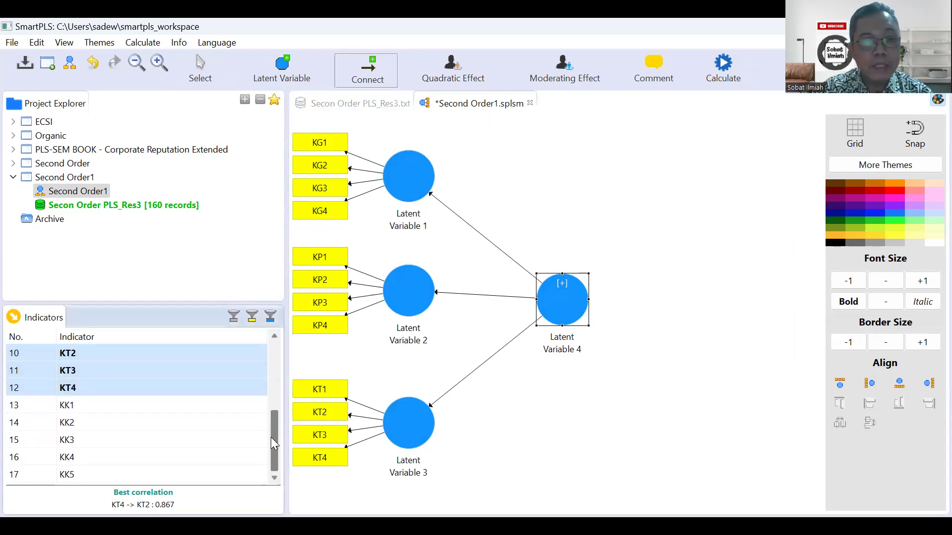
click(195, 406)
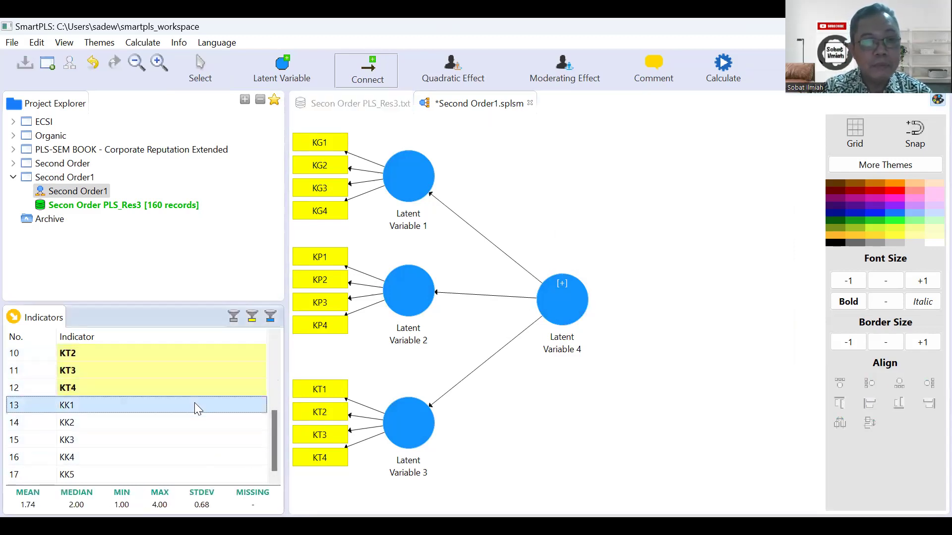
key(shift+Down)
key(shift+Down)
key(shift+Down)
key(shift+Down)
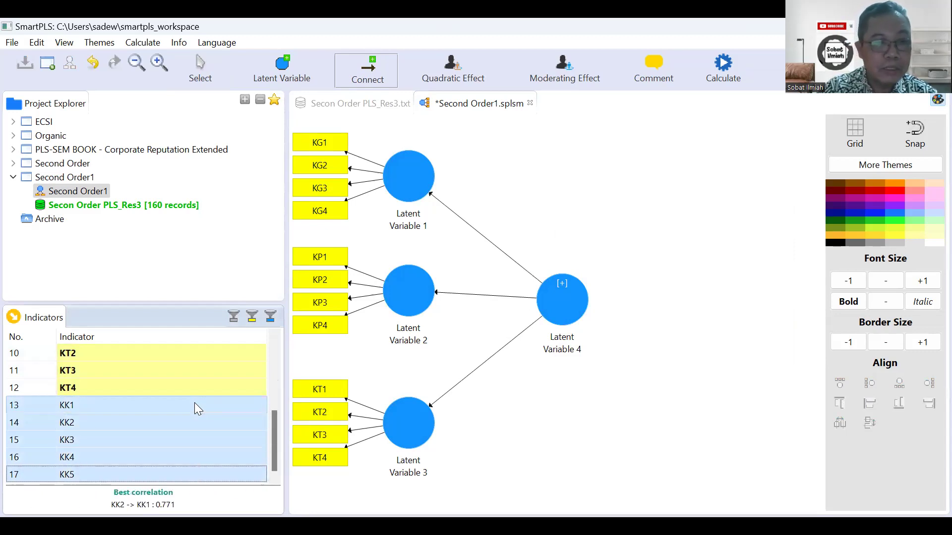
drag(181, 435, 680, 296)
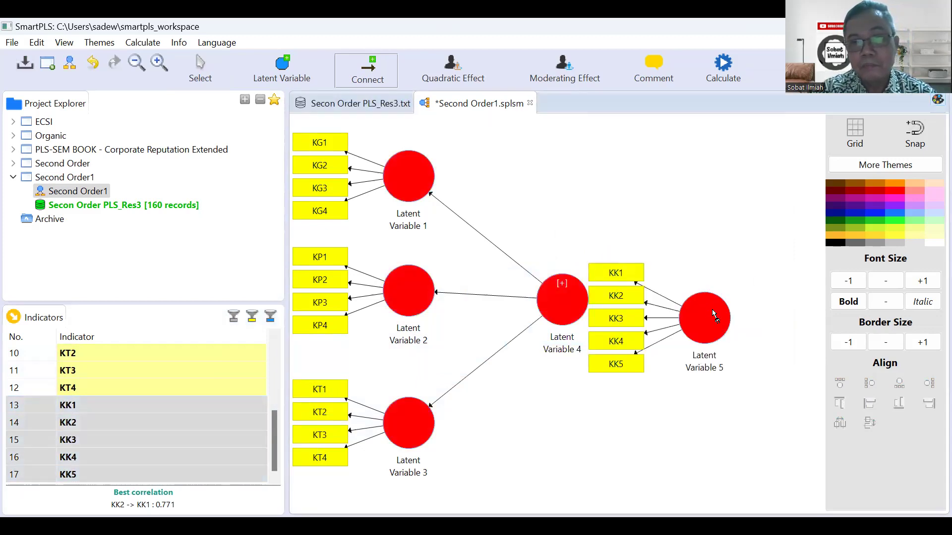
Move the construct with indicators KK1 to KK5 slightly up, level with the second-order construct, and align its indicators to its right
click(202, 69)
drag(721, 326, 716, 305)
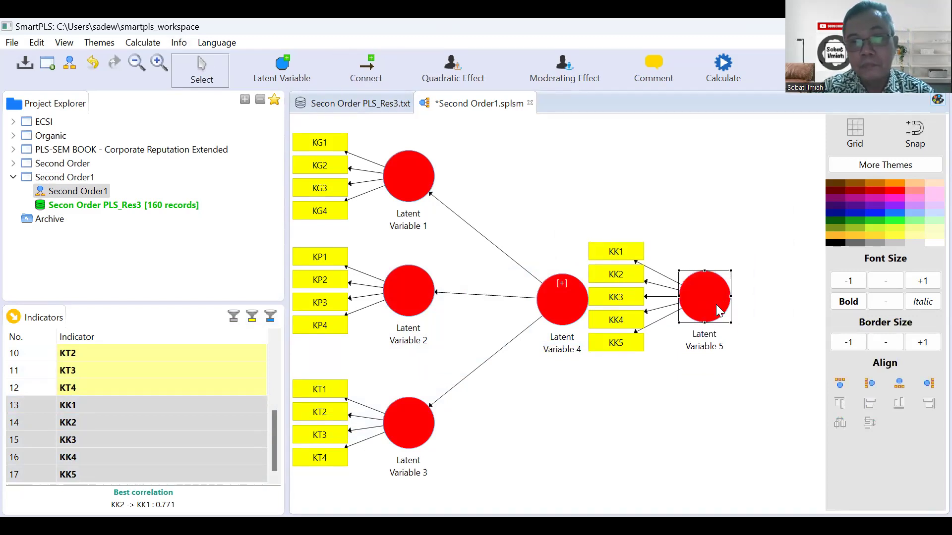
right_click(718, 311)
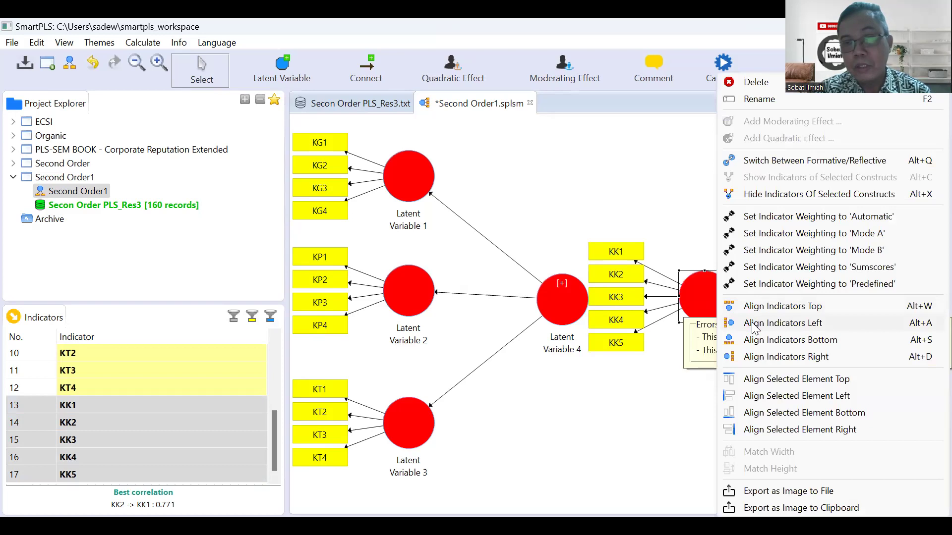
click(753, 323)
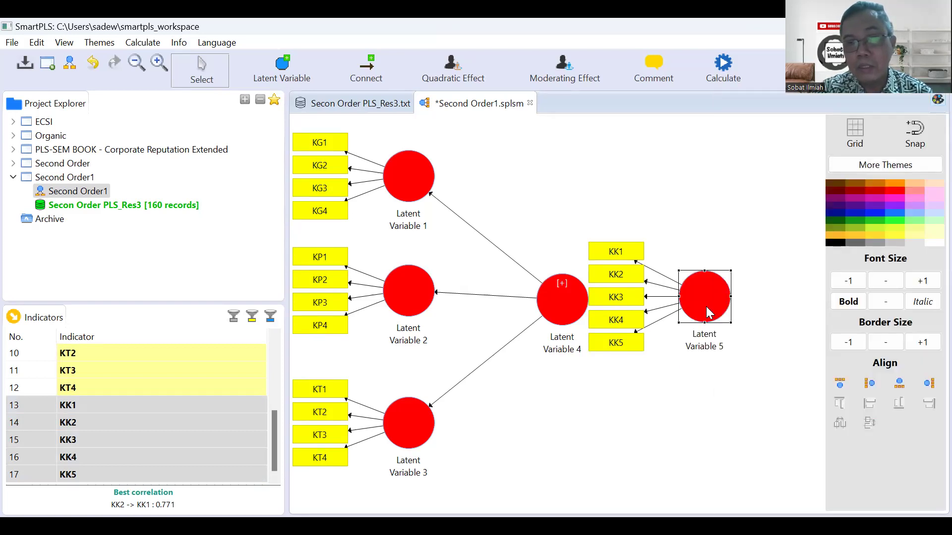
right_click(708, 312)
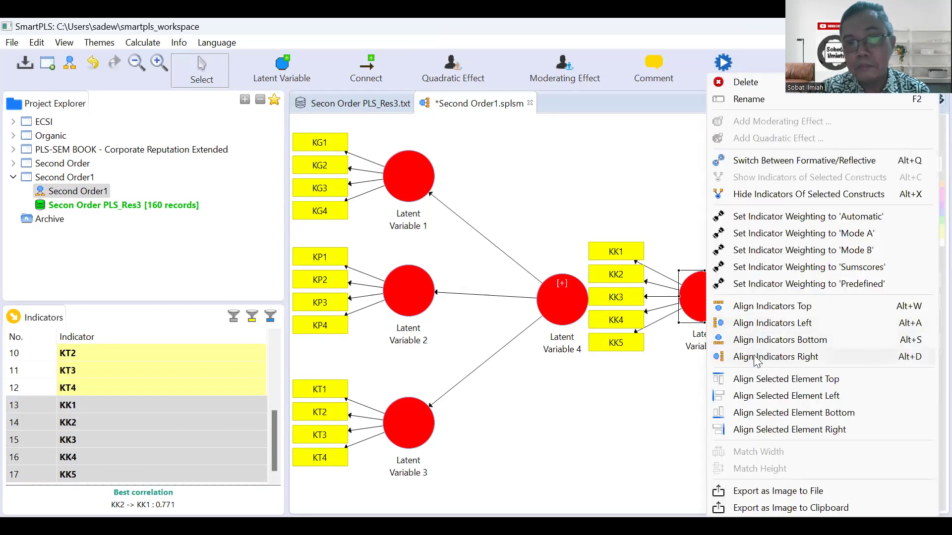
click(754, 361)
Connect the second-order construct to the KK construct, with the arrow pointing to the KK construct
click(367, 70)
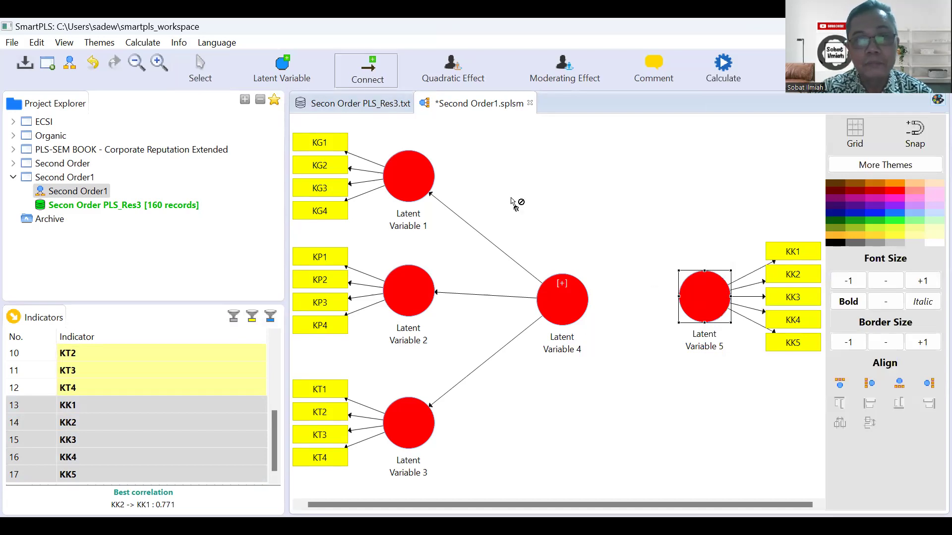
click(588, 308)
click(688, 308)
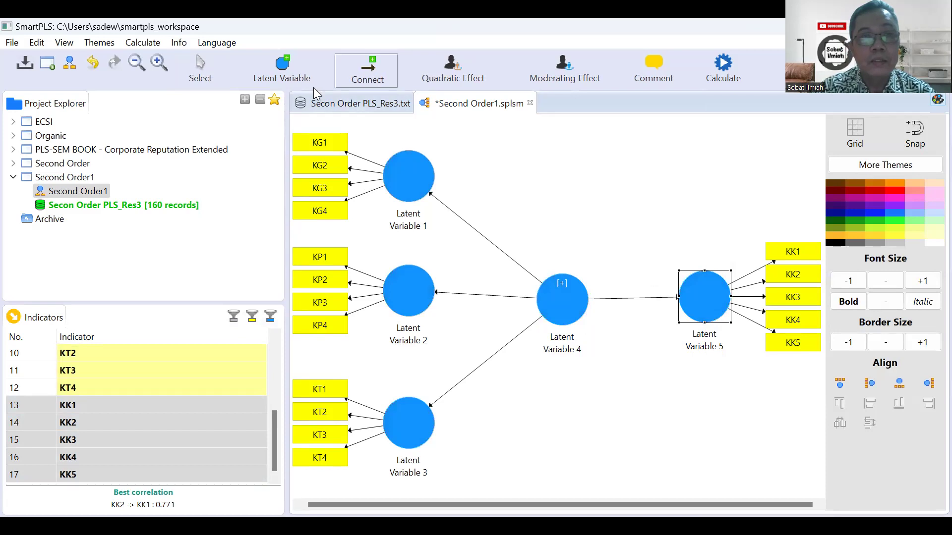
Rename the latent variable with indicators KG1 to KG4 as Kepuasan atas Gaji
click(200, 71)
click(420, 183)
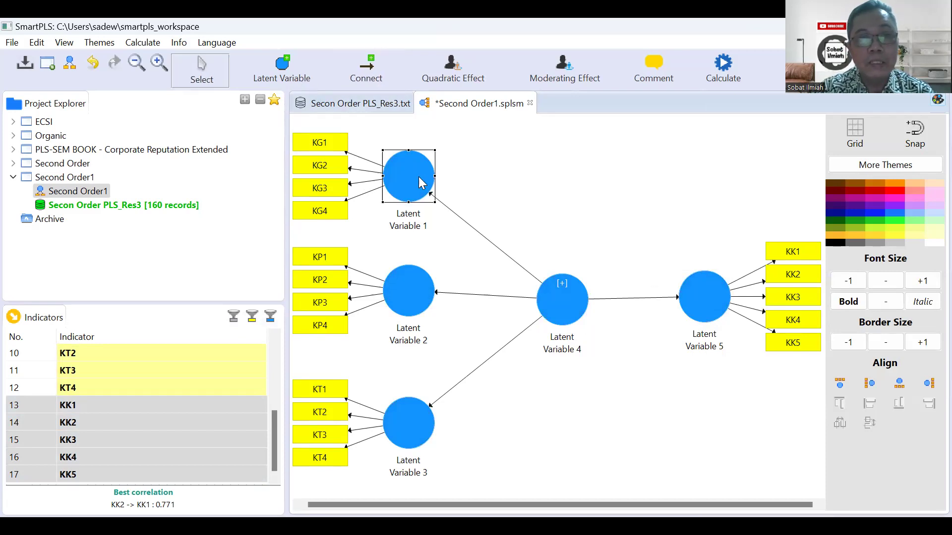
right_click(420, 182)
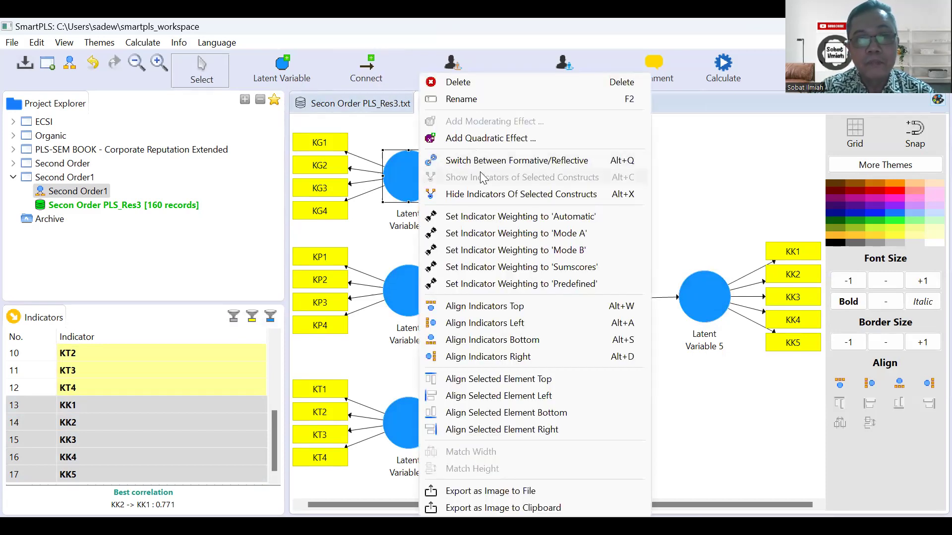
click(489, 101)
text(Kepuasan at)
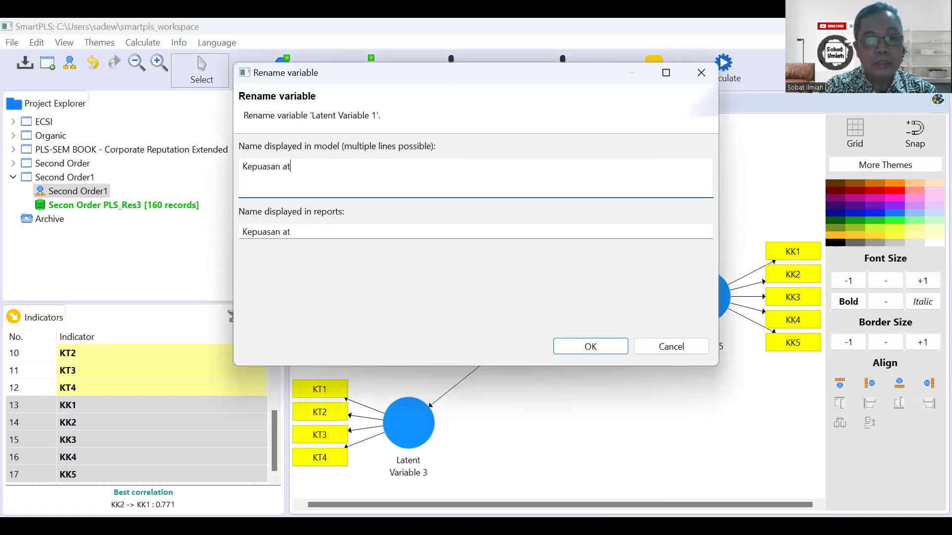
text(as Gaji)
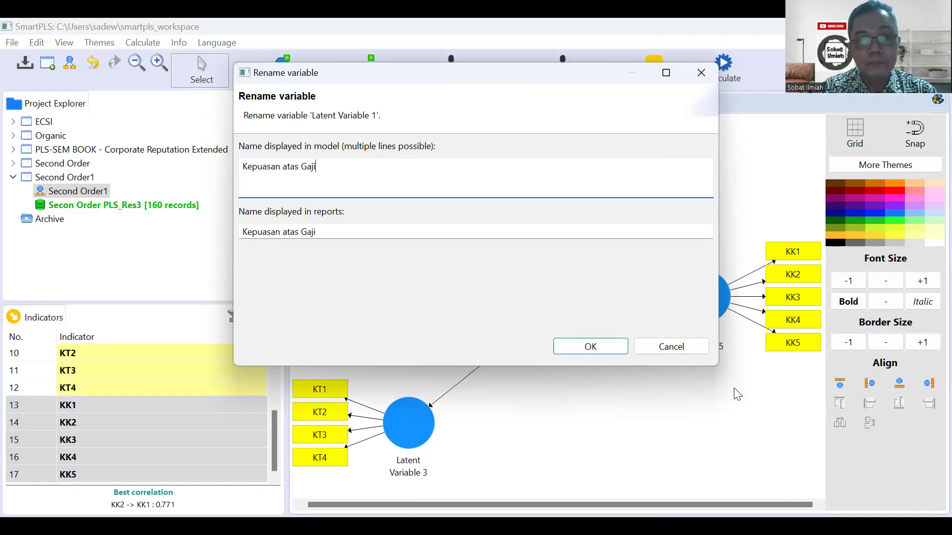
Rename the latent variable with indicators KP1 to KP4 as Kepuasan atas Pimpinan
click(404, 287)
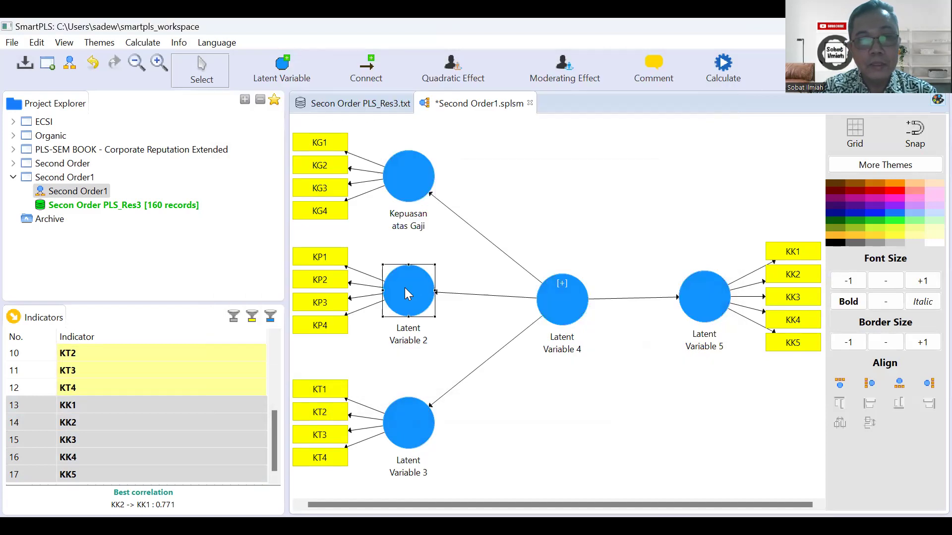
right_click(404, 288)
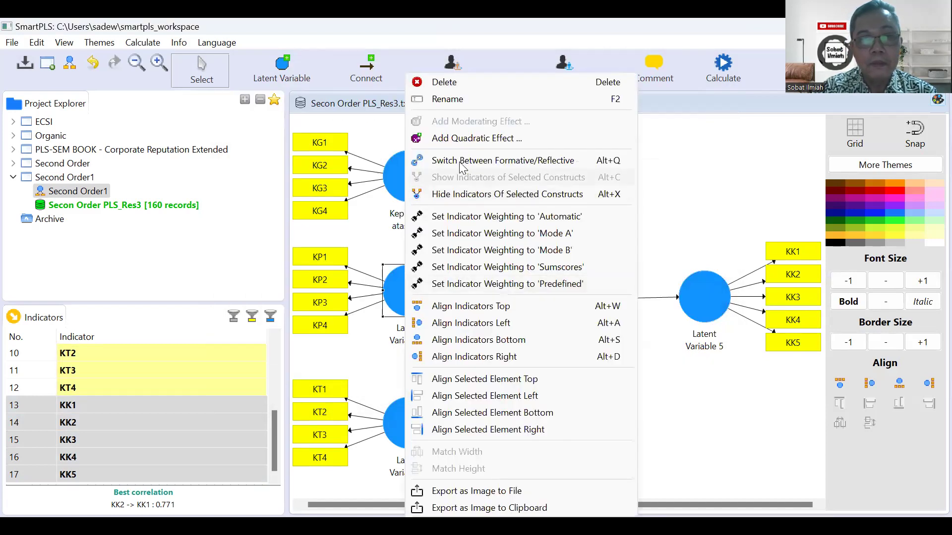
click(464, 100)
text(K)
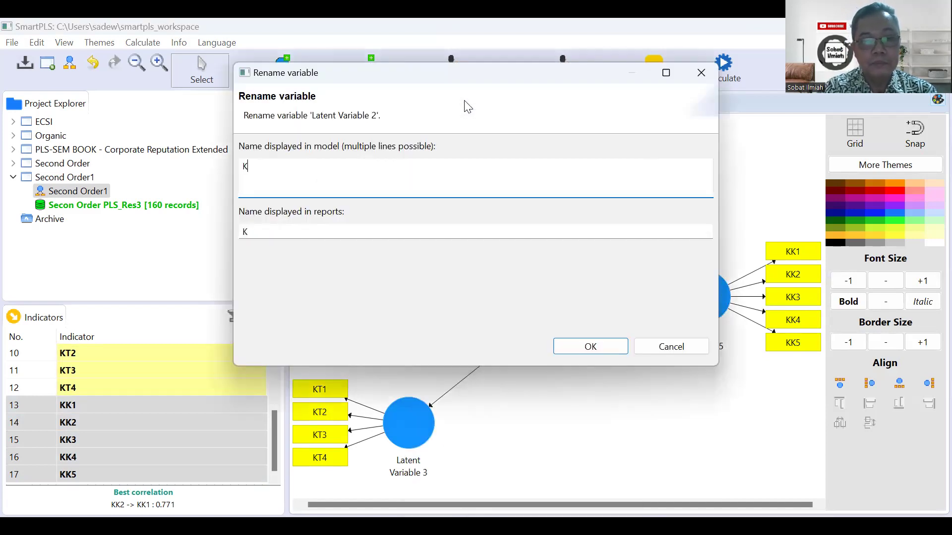
text(epuasan)
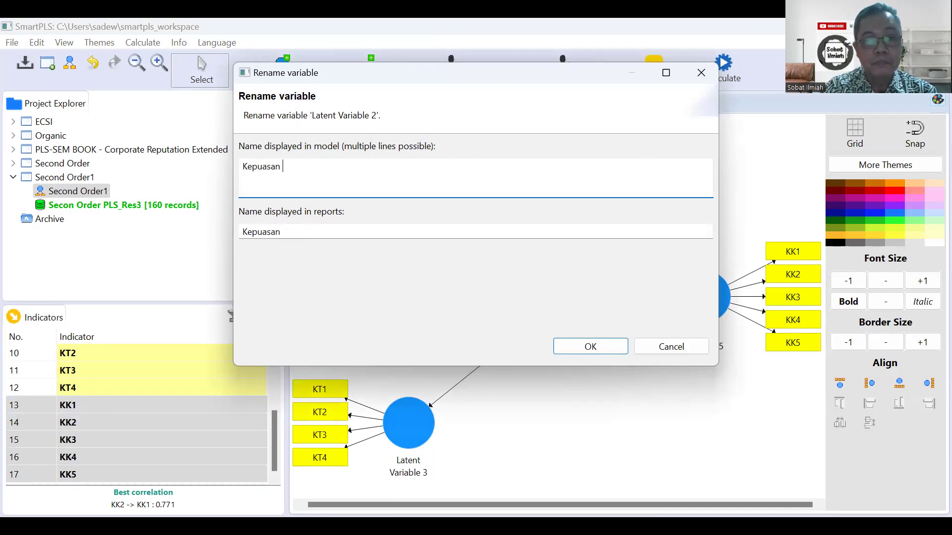
text( atas)
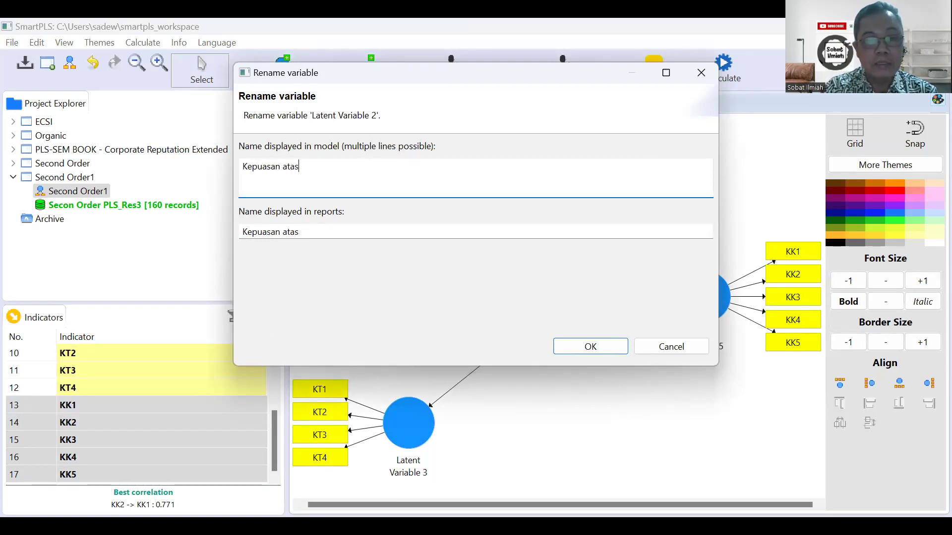
text( Pimpinan)
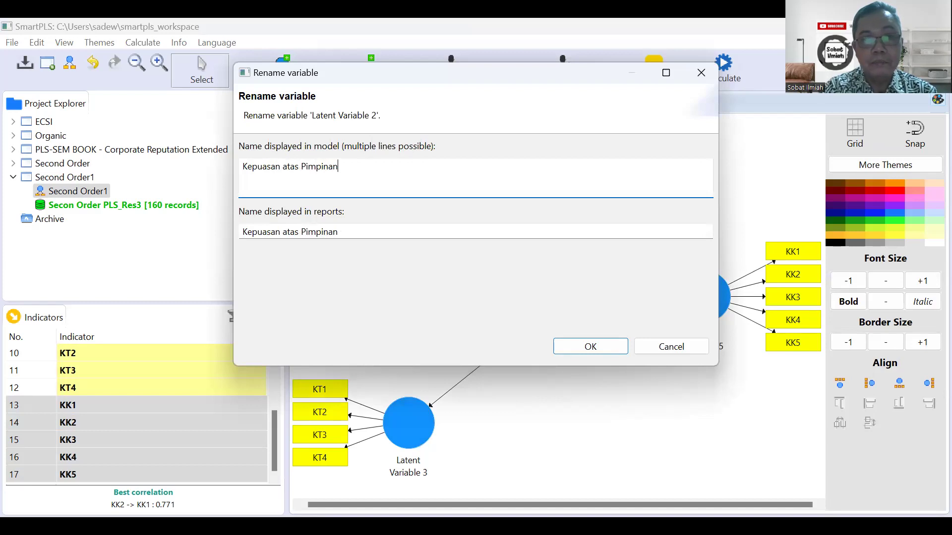
click(624, 350)
Rename the latent variable with indicators KT1 to KT4 as Kepuasan atas Teman
right_click(417, 432)
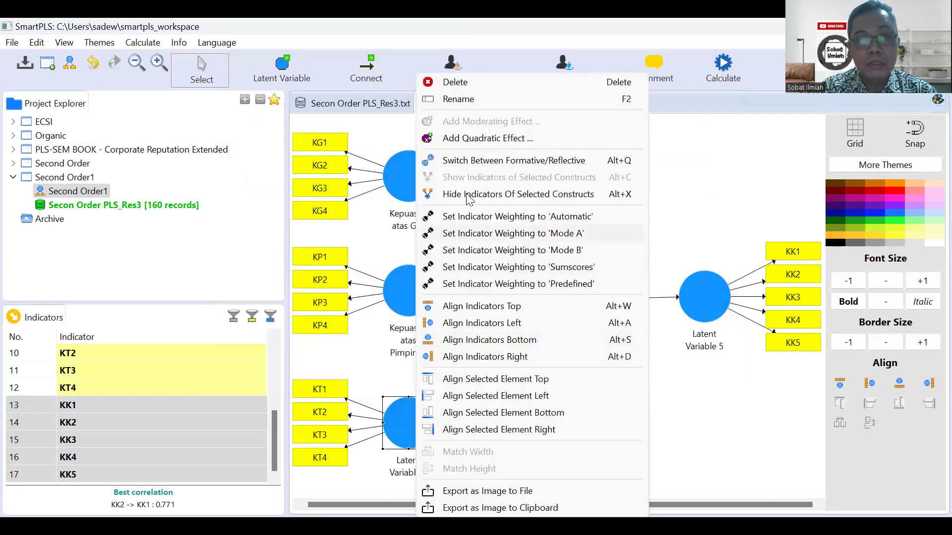
click(481, 103)
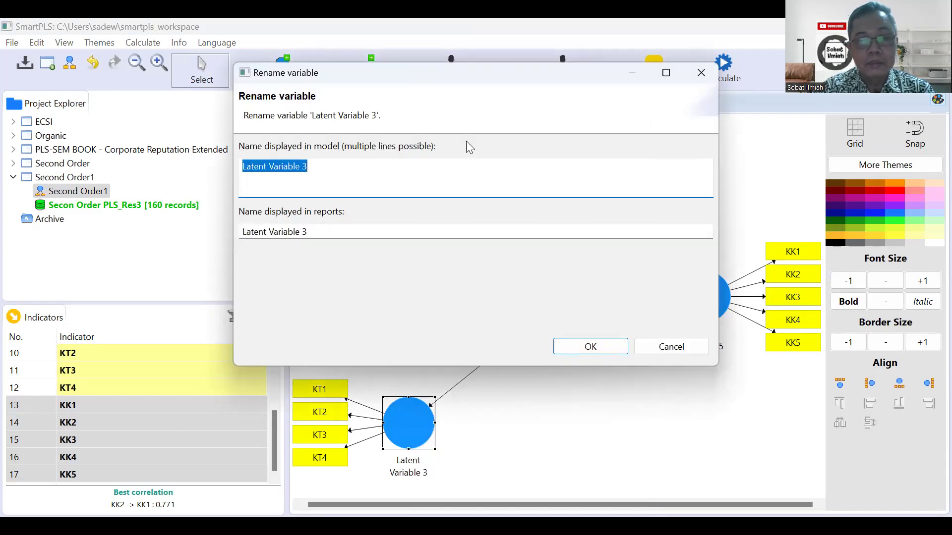
text(Kepuasan atas Teman)
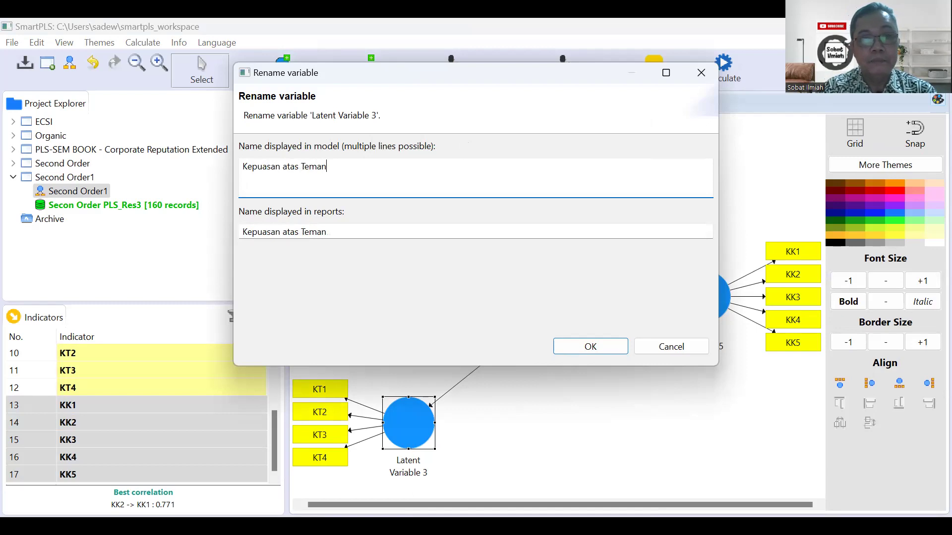
click(607, 346)
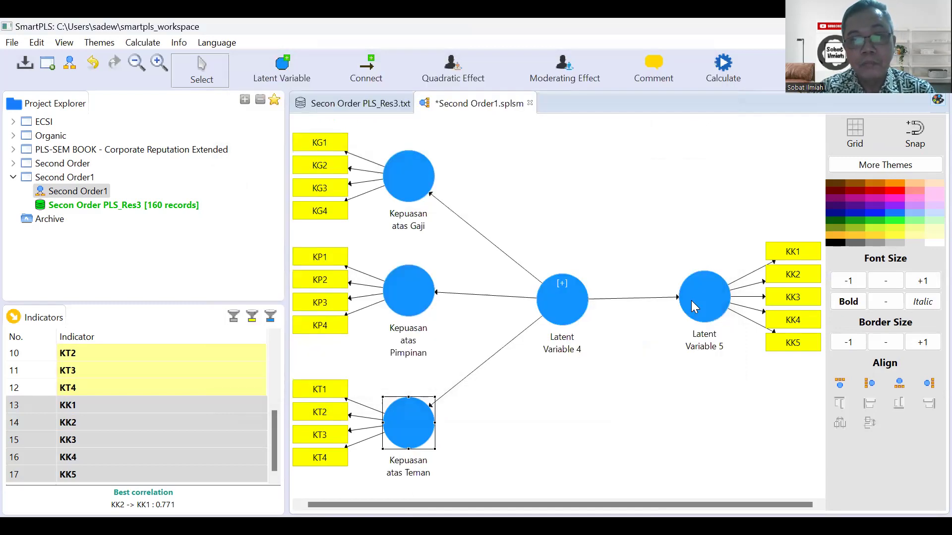
Rename the second-order latent variable as Kepuasan Kerja
click(583, 303)
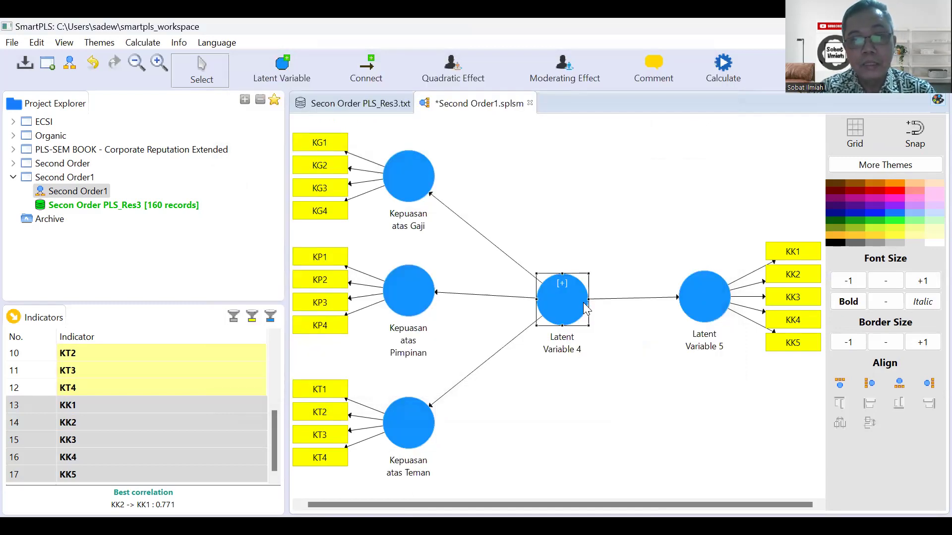
right_click(583, 303)
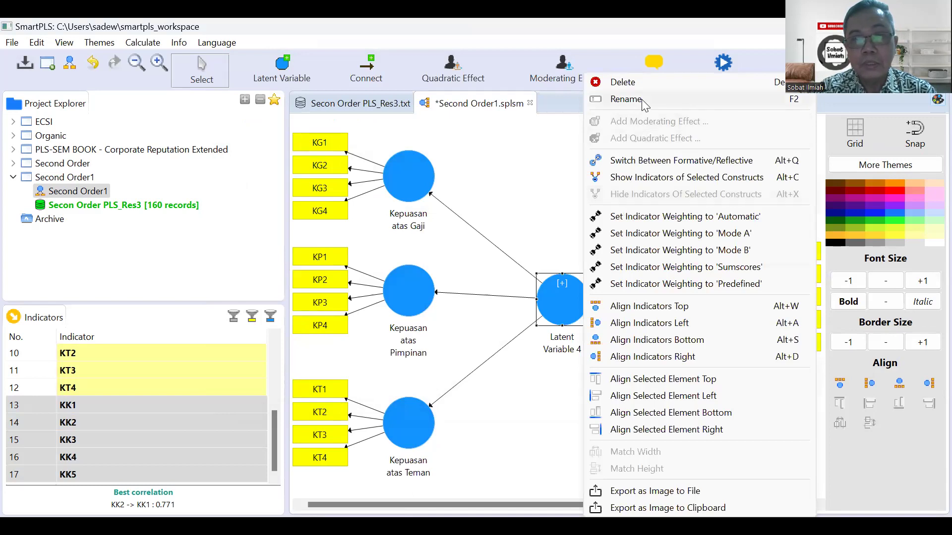
click(626, 99)
text(Ke)
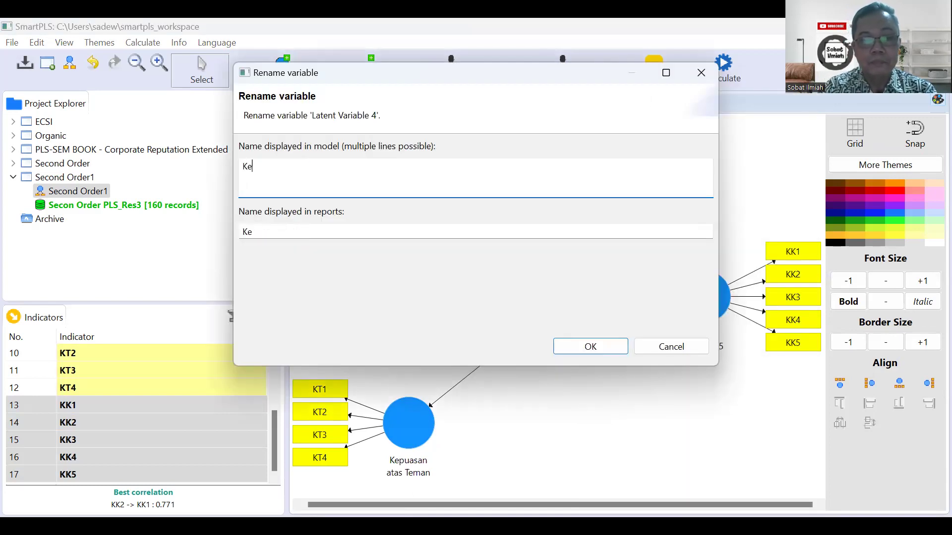
text(puasan Kerja)
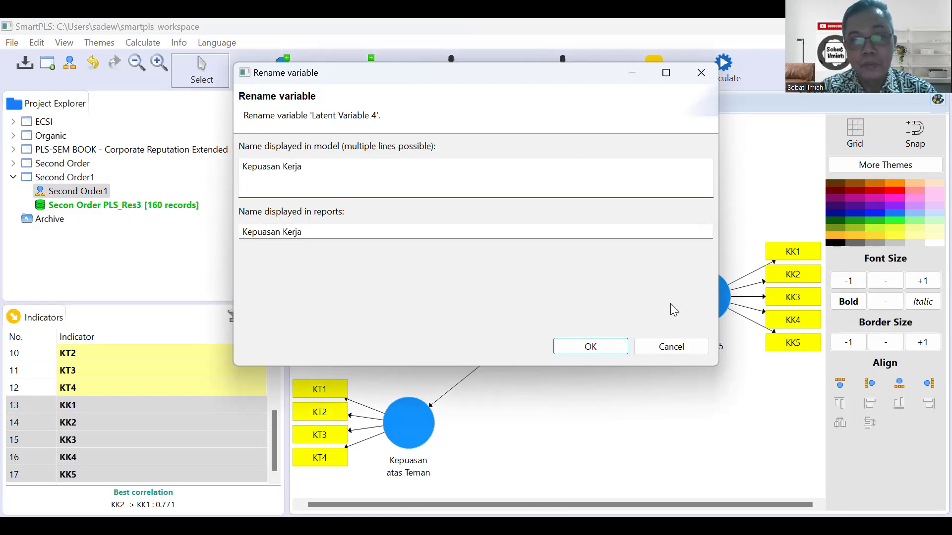
key(Return)
Rename the latent variable with indicators KK1 to KK5 as Kinerja Karyawan
click(690, 299)
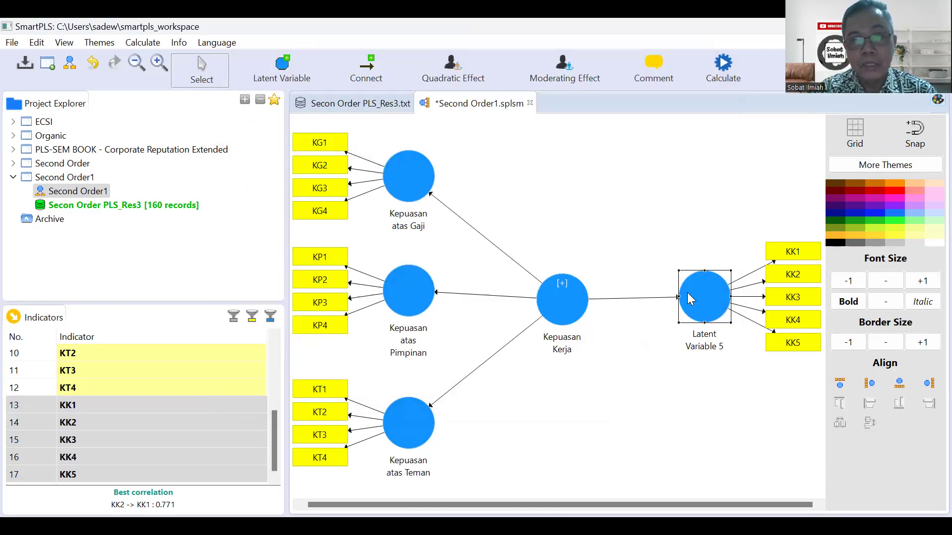
right_click(688, 293)
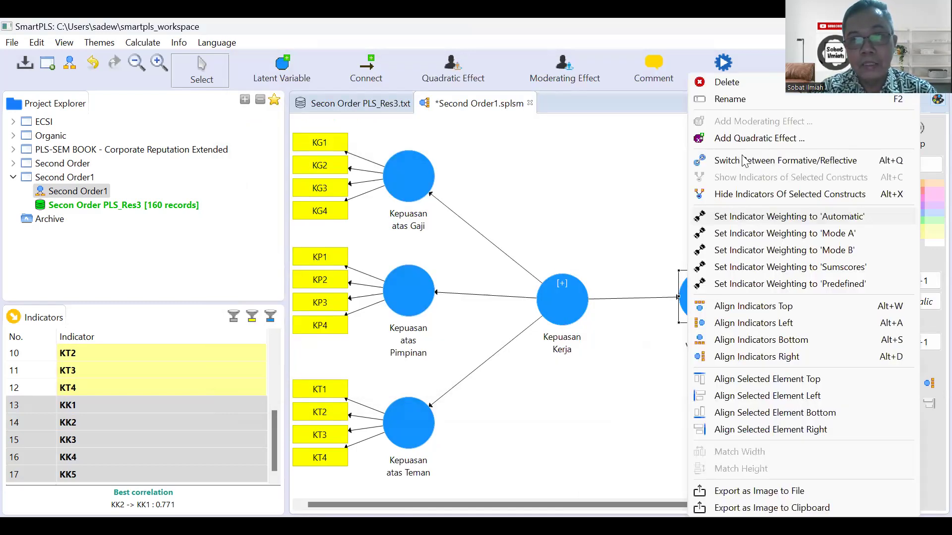
click(747, 96)
text(Kine)
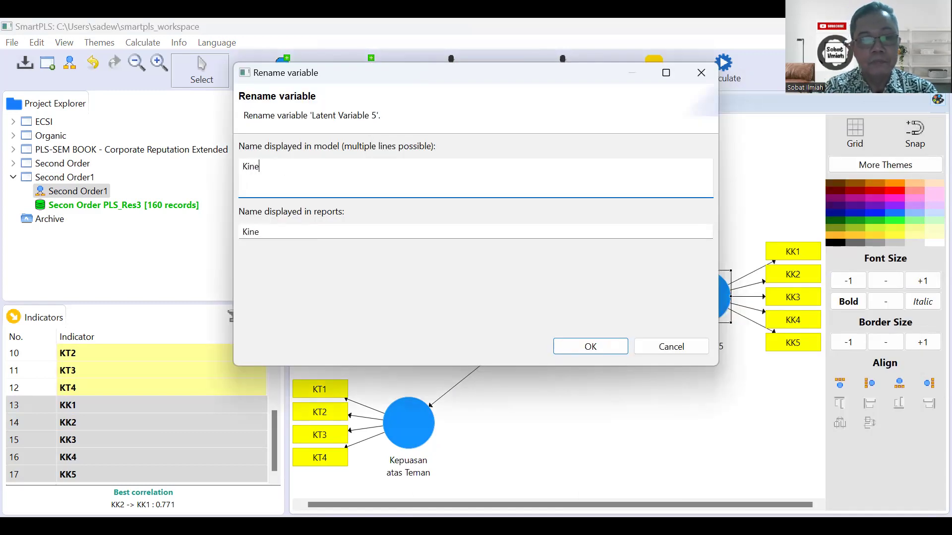
text(rja Karyawan)
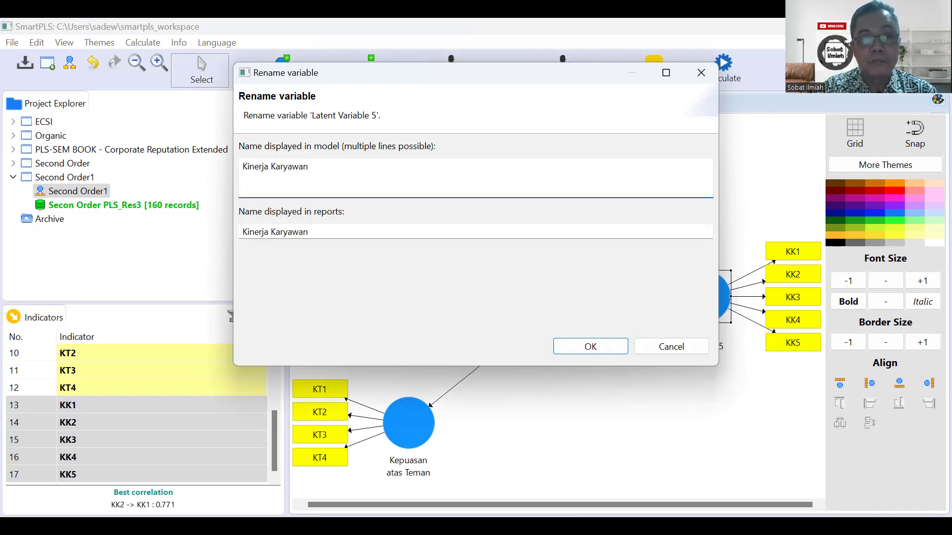
click(589, 347)
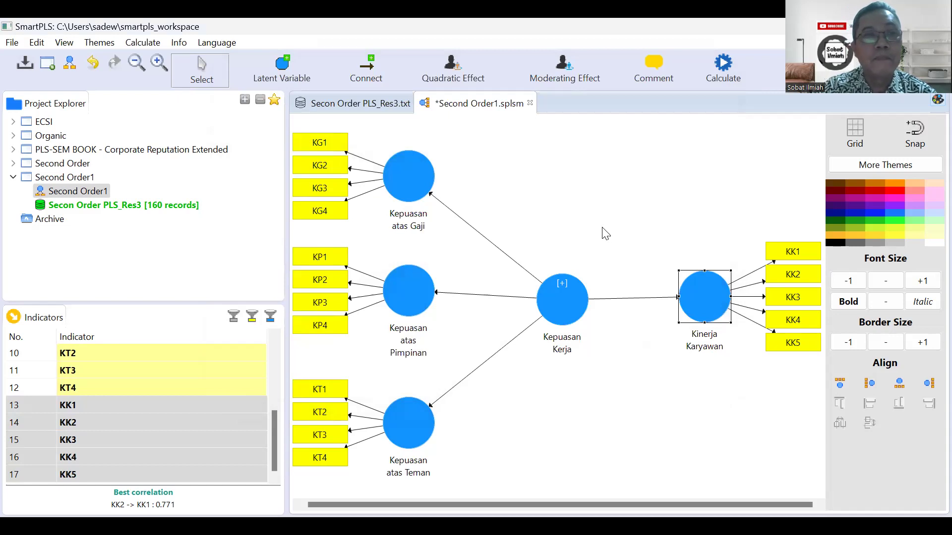
Run the PLS Algorithm with the path weighting scheme, 300 maximum iterations and stop criterion 7, opening the full report
click(157, 45)
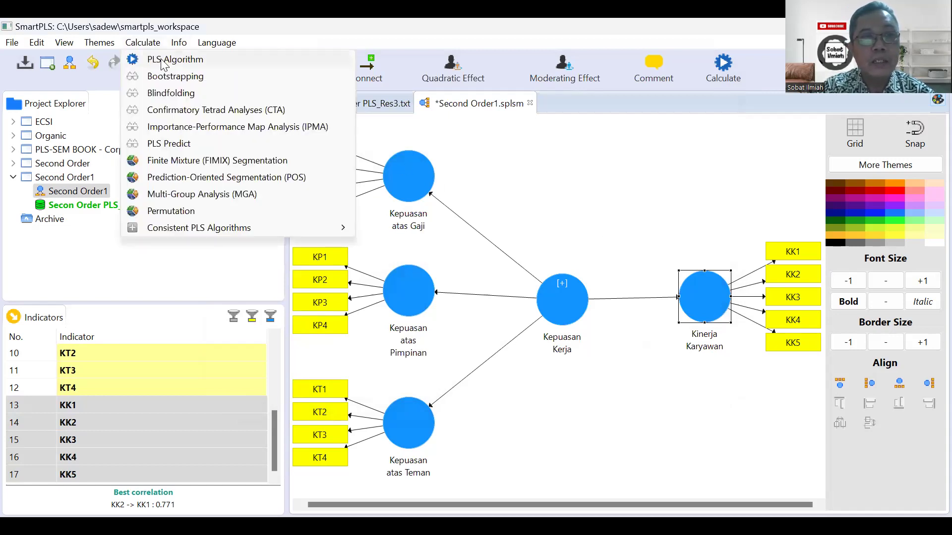
click(163, 60)
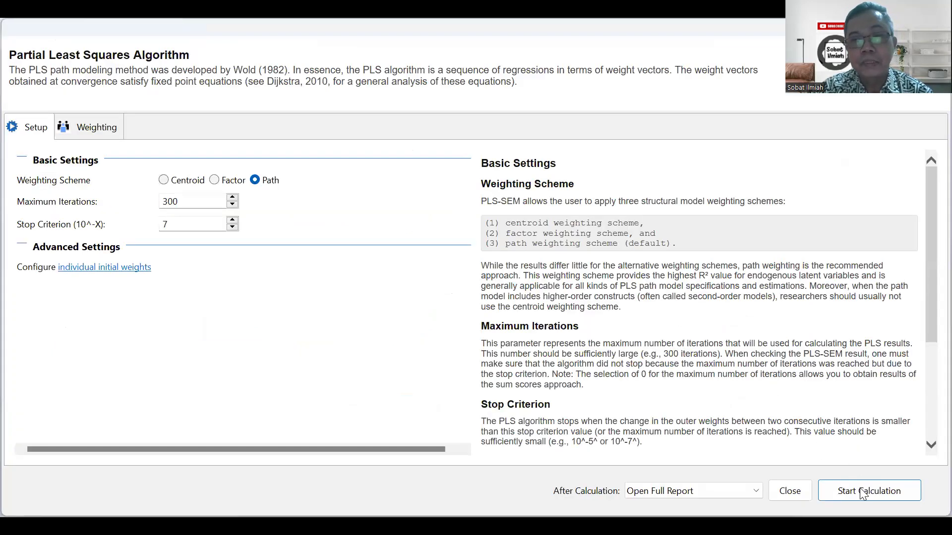
click(862, 493)
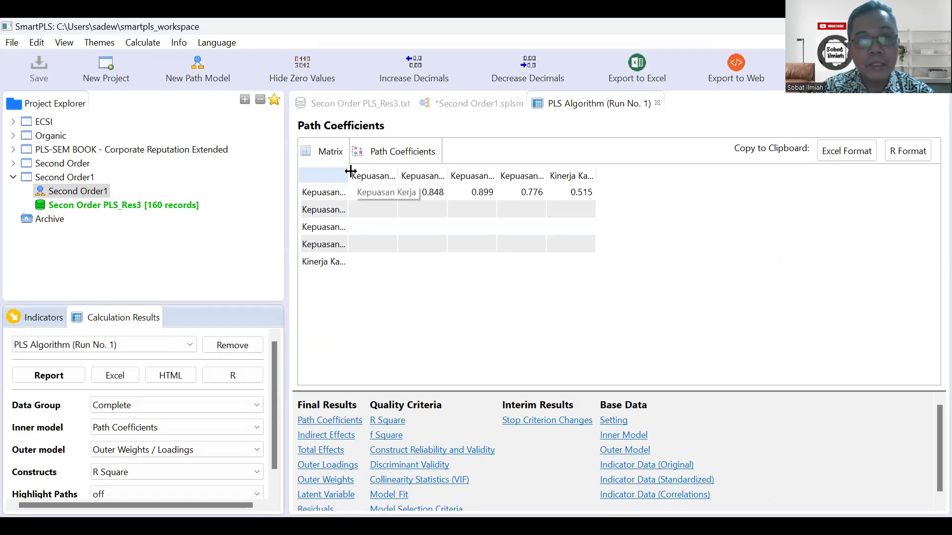
Widen the construct-name column of the path coefficients matrix, examine the coefficients on the model diagram, and return to the report
drag(351, 171, 401, 175)
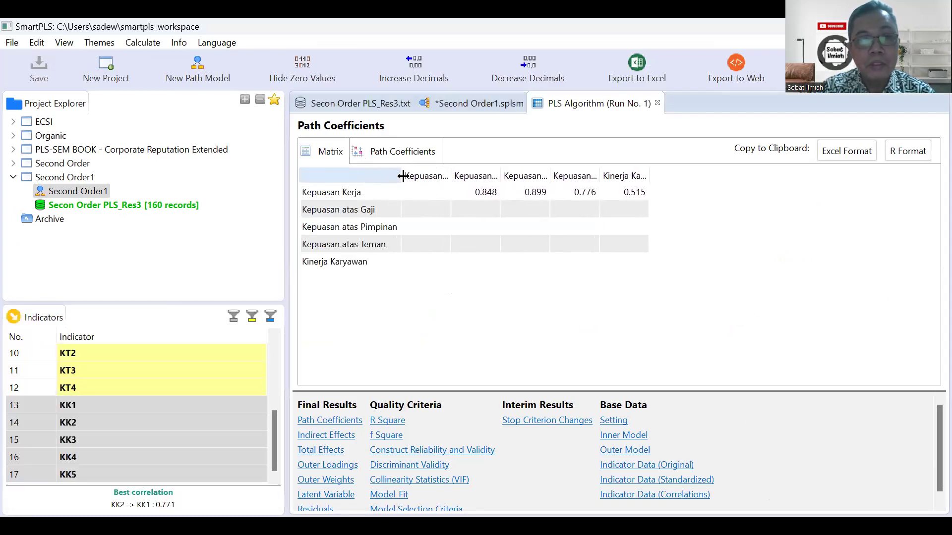
click(477, 104)
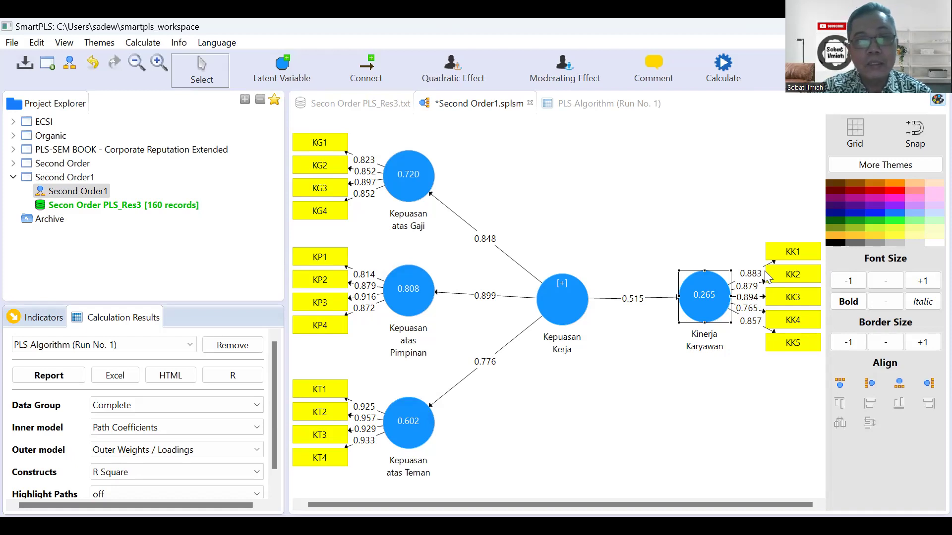
click(608, 106)
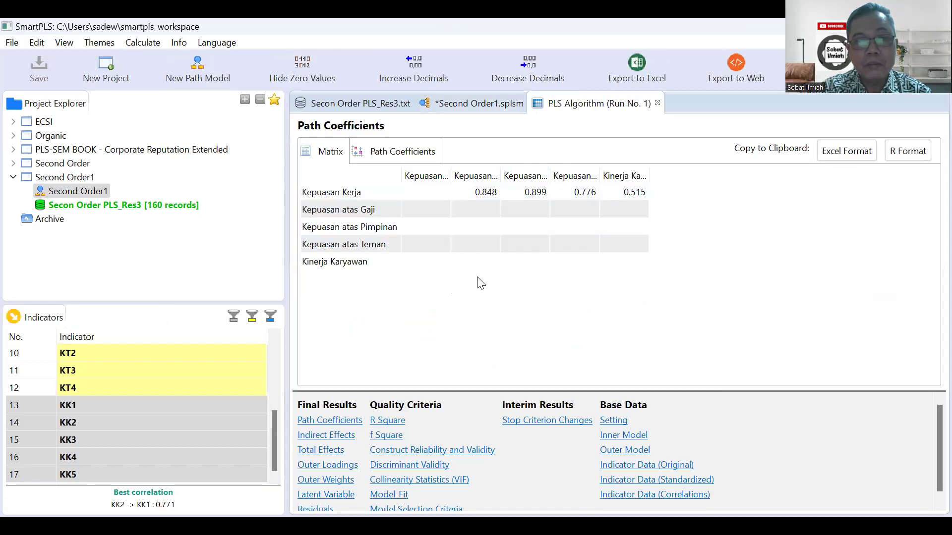
Review the Construct Reliability and Validity table and the R Square table, widening their columns to show full construct names and criterion headings
click(461, 452)
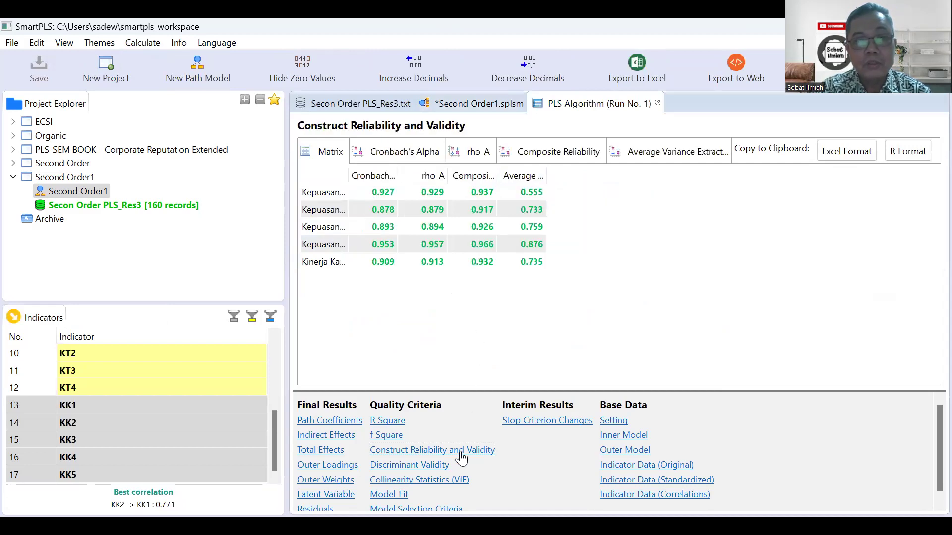
double_click(399, 178)
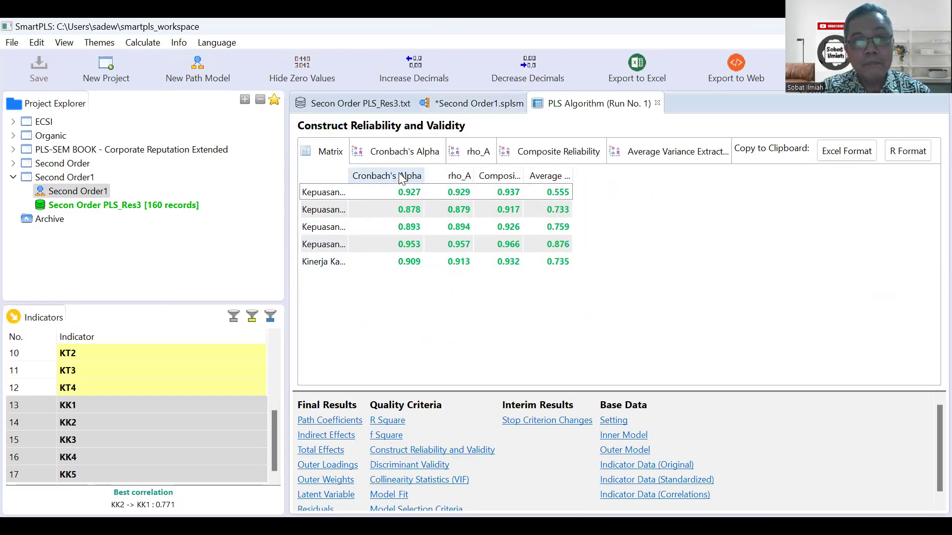
double_click(349, 177)
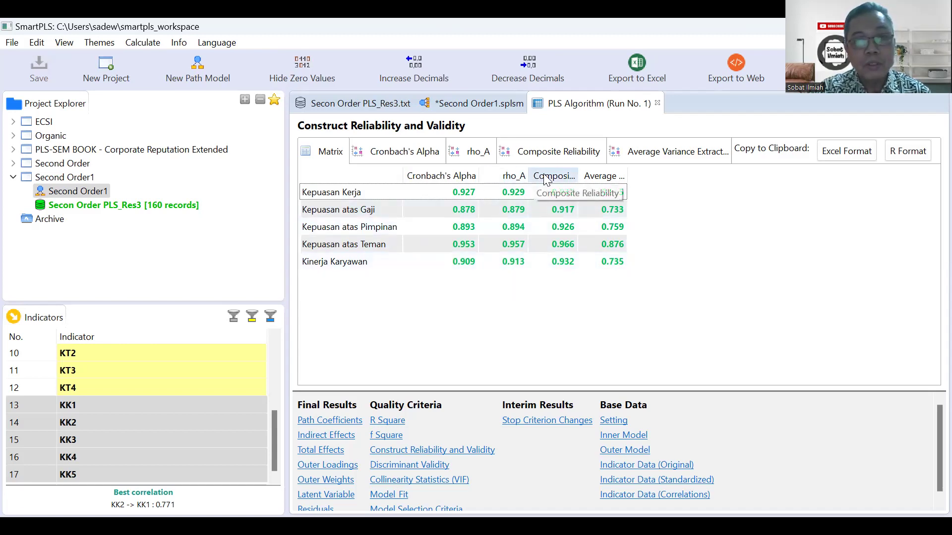
double_click(577, 175)
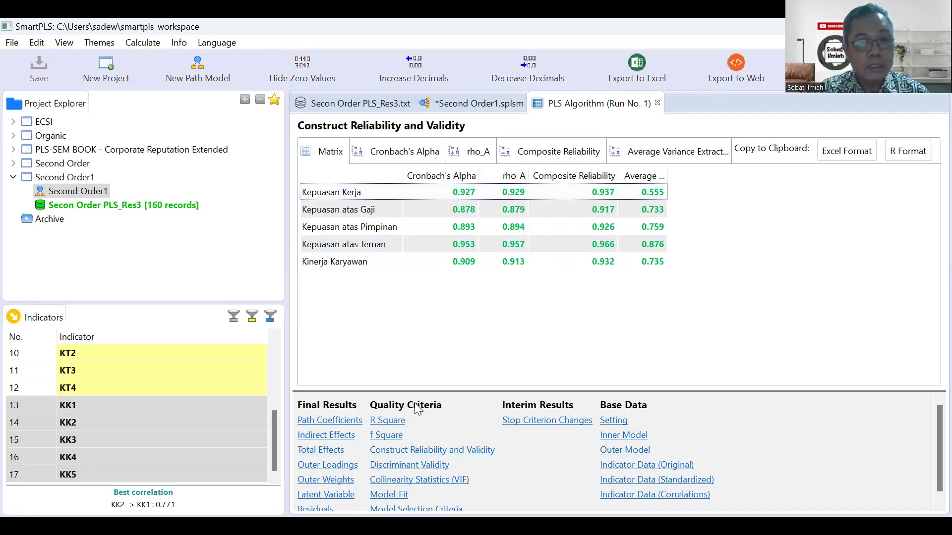
click(400, 421)
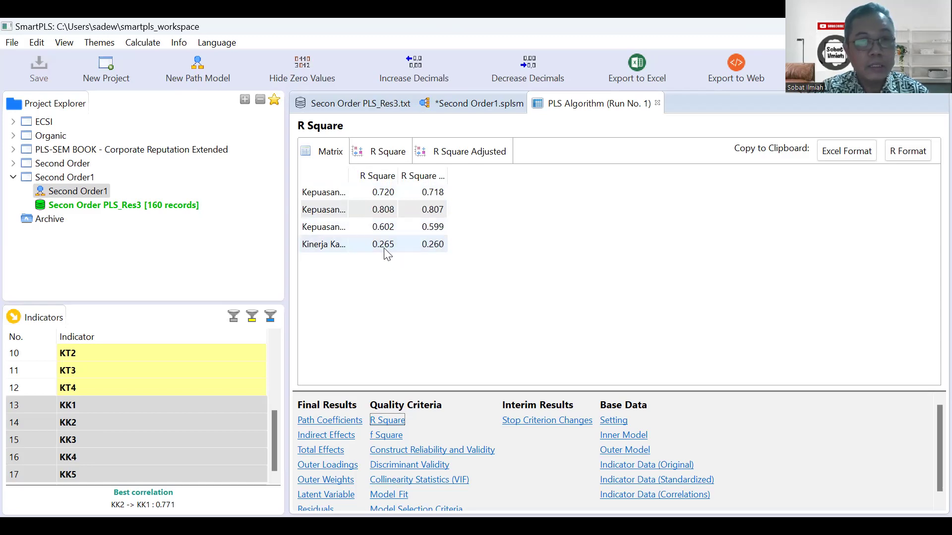
drag(348, 174, 404, 173)
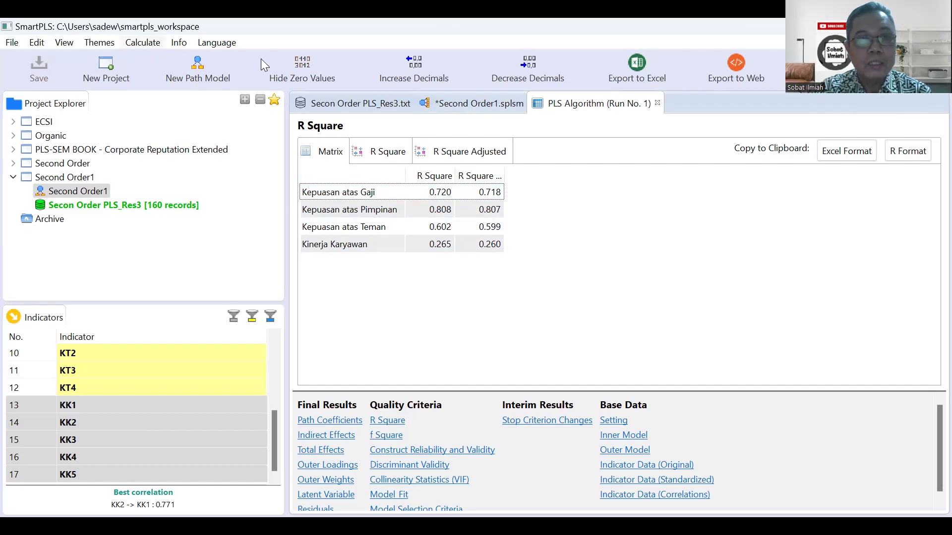
Run Bootstrapping on the Second Order1 path model and open its full report
click(471, 105)
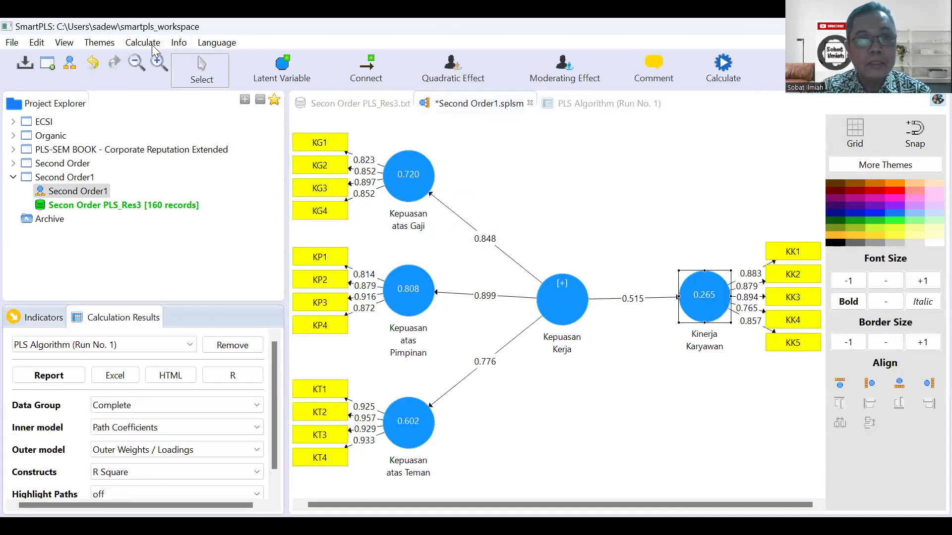
click(153, 45)
click(166, 76)
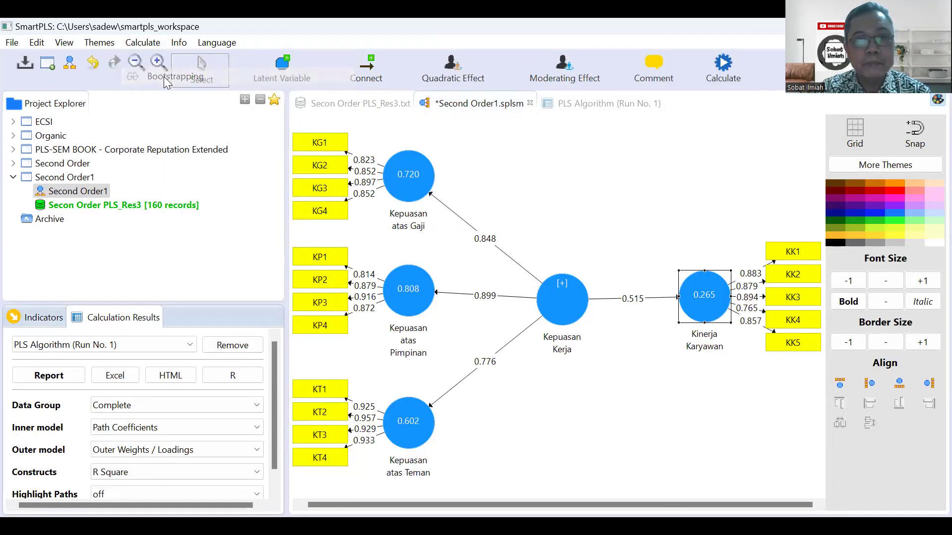
click(843, 490)
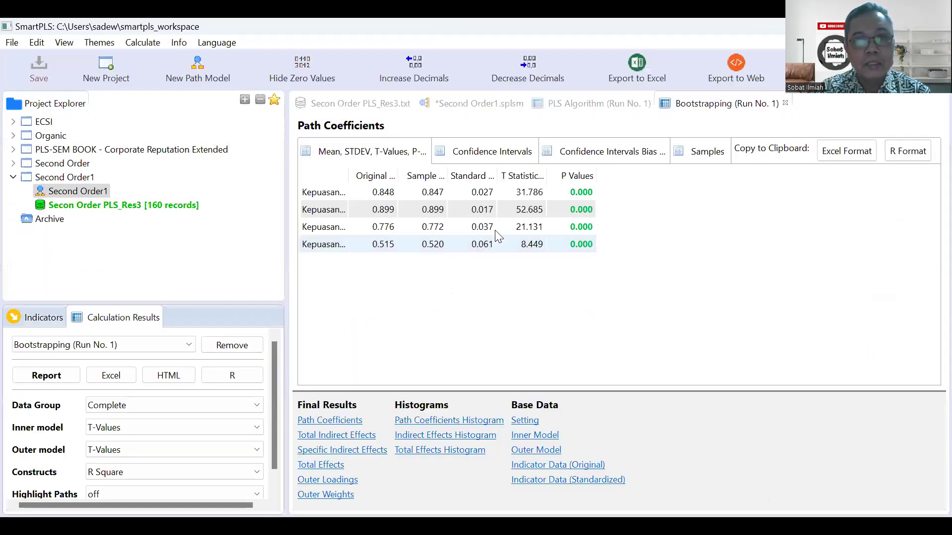
Widen the path-name column of the bootstrapping path coefficients and examine the P value for Kepuasan Kerja -> Kinerja Karyawan
drag(348, 173, 518, 178)
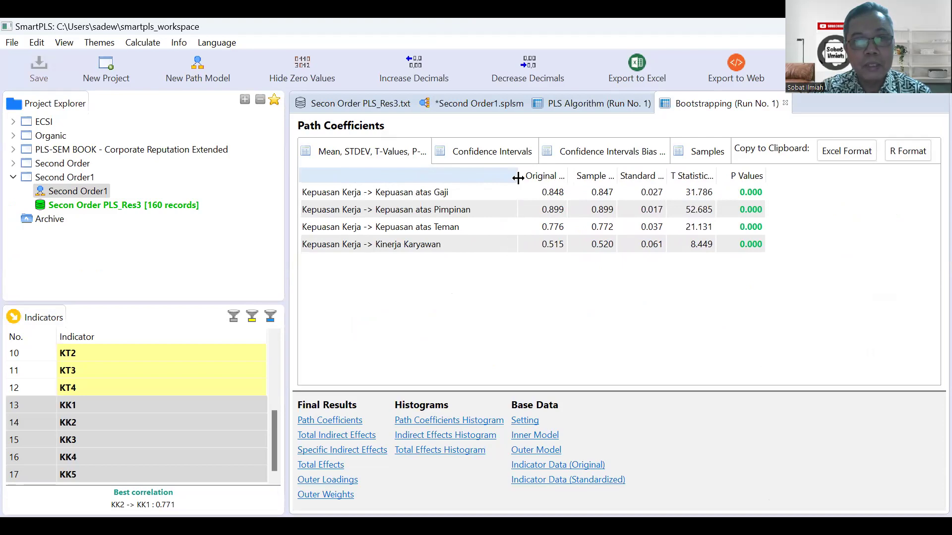
click(518, 178)
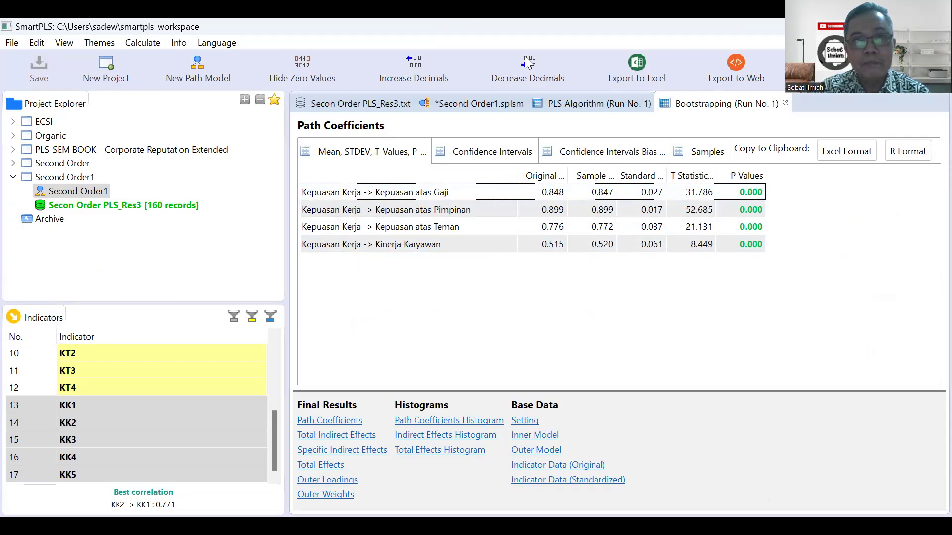
drag(738, 229, 769, 263)
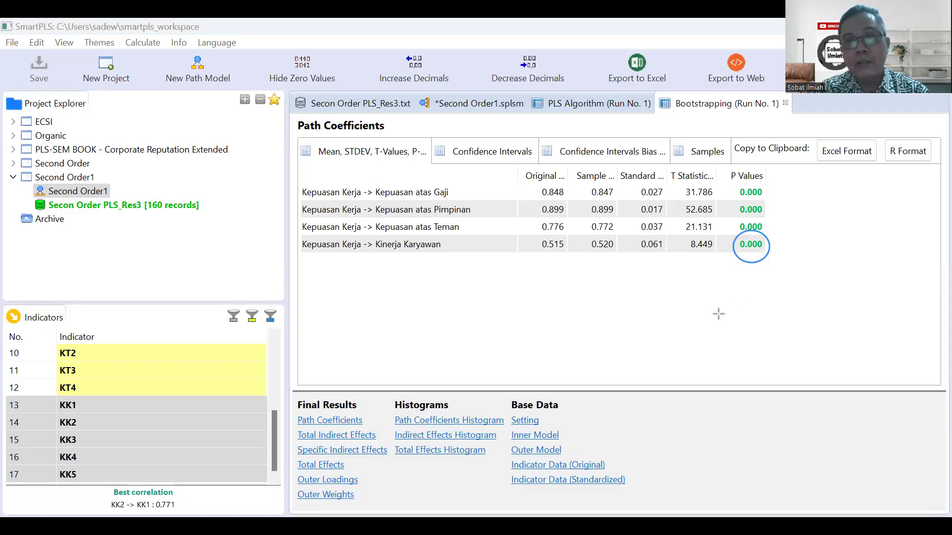